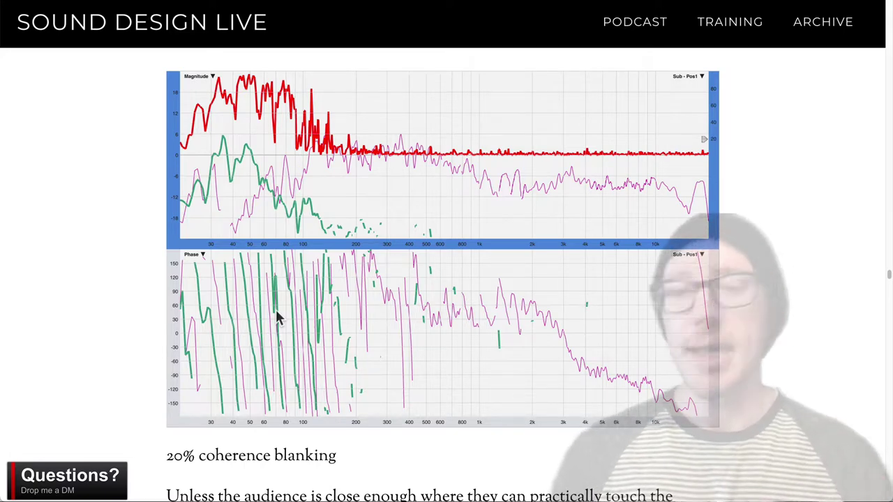
Step: Draw a straight annotation line along the shared phase slope of the LINA Pos 8 and 900 Pos 8 traces, and clear it
{"action": "scroll", "coordinate": [444, 369], "scroll_direction": "down", "scroll_amount": 10}
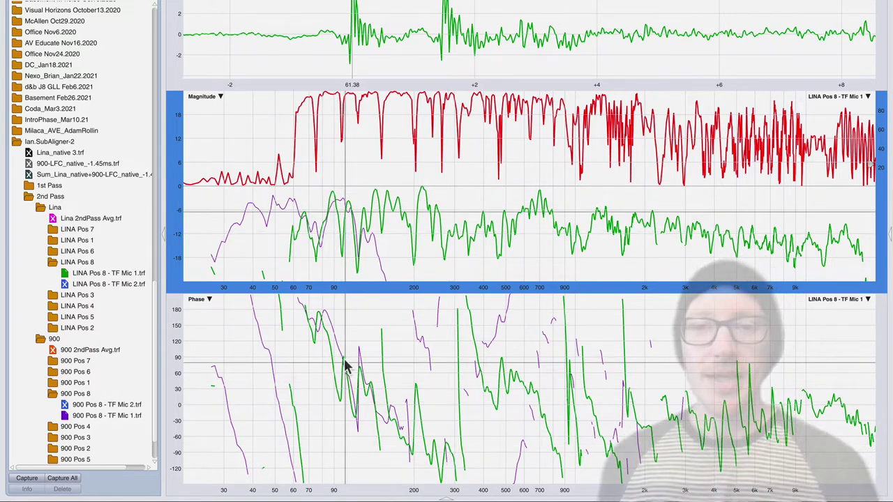
{"action": "key", "text": "ctrl+shift+a"}
{"action": "mouse_move", "coordinate": [328, 347]}
{"action": "left_mouse_down"}
{"action": "mouse_move", "coordinate": [393, 442]}
{"action": "mouse_move", "coordinate": [440, 467]}
{"action": "left_mouse_up"}
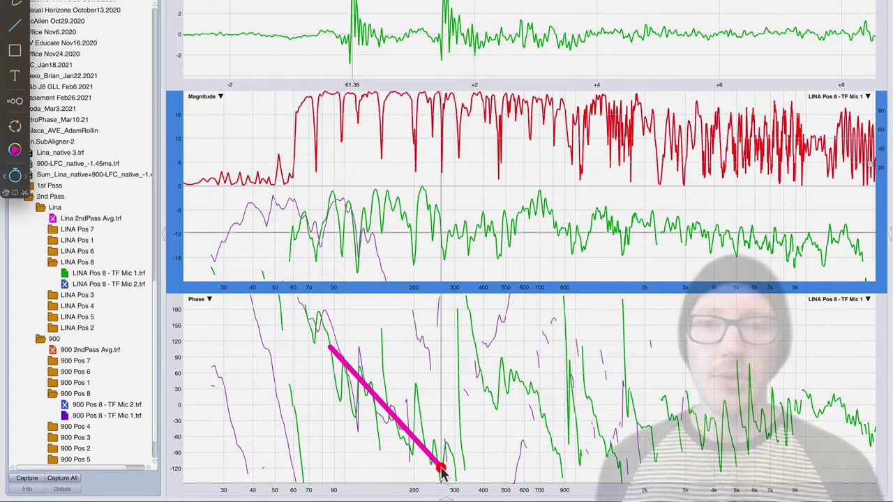
{"action": "left_click", "coordinate": [440, 469]}
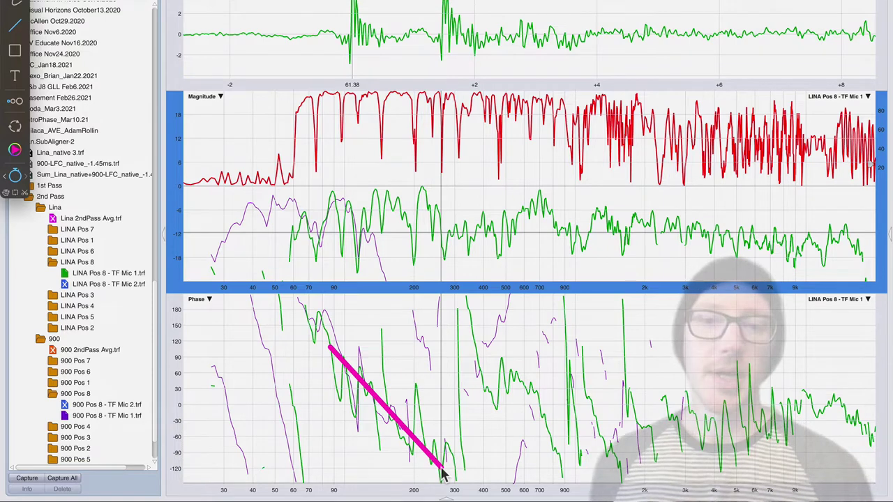
{"action": "key", "text": "Escape"}
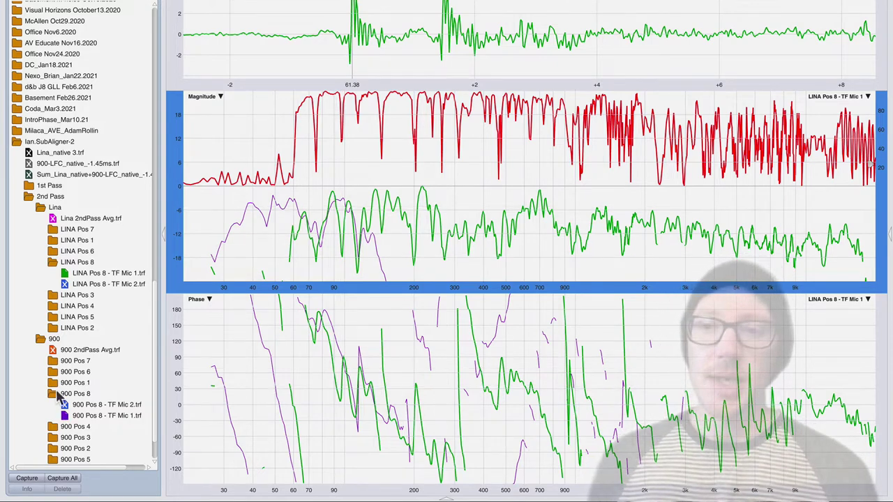
Step: Show the 900 2ndPass Avg and Lina 2ndPass Avg traces in the plots, with 900 2ndPass Avg in front
{"action": "scroll", "coordinate": [65, 416], "scroll_direction": "down", "scroll_amount": 1}
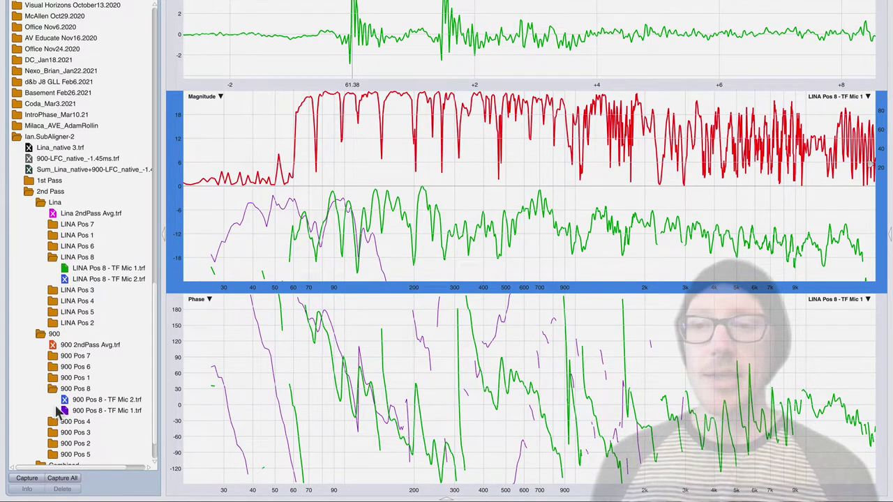
{"action": "left_click", "coordinate": [53, 346]}
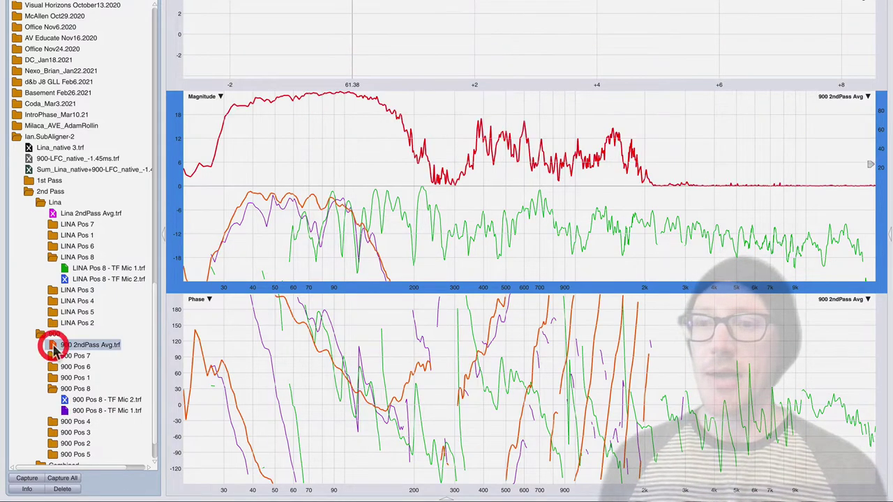
{"action": "left_click", "coordinate": [54, 214]}
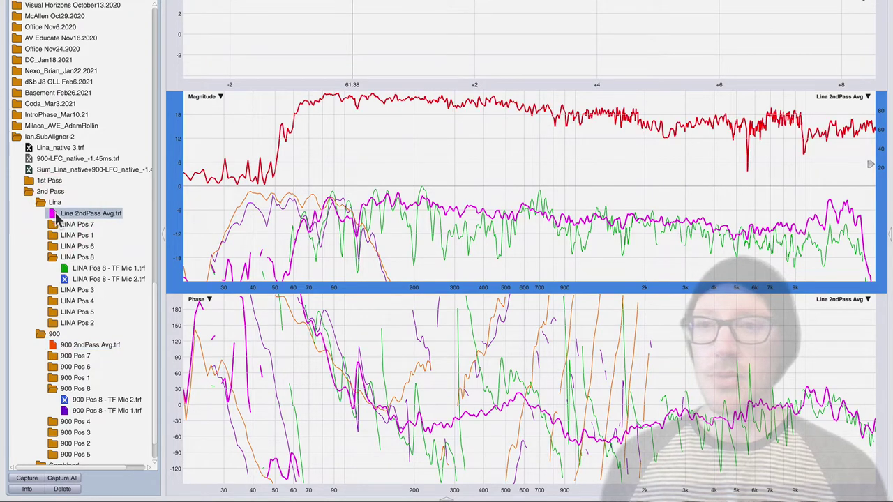
{"action": "left_click", "coordinate": [90, 345]}
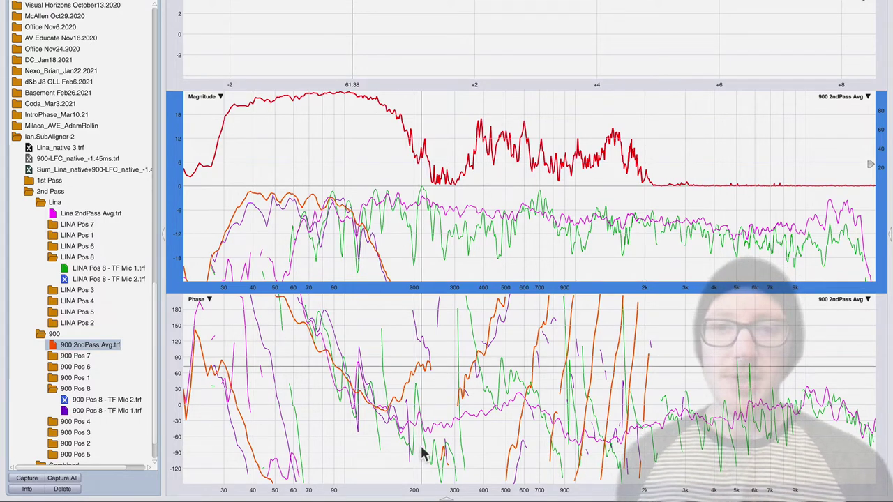
Step: Hide the single-position traces 900 Pos 8 - TF Mic 1 and LINA Pos 8 - TF Mic 1
{"action": "left_click", "coordinate": [99, 412]}
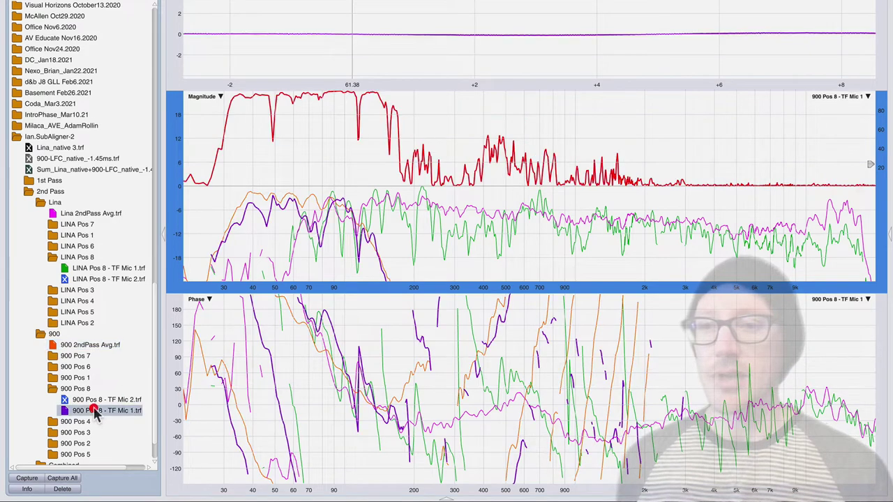
{"action": "left_click", "coordinate": [64, 410]}
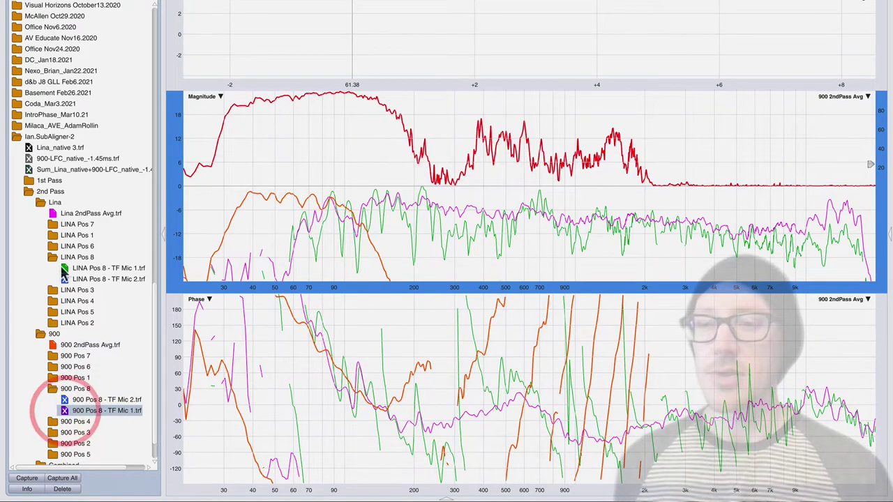
{"action": "left_click", "coordinate": [64, 267]}
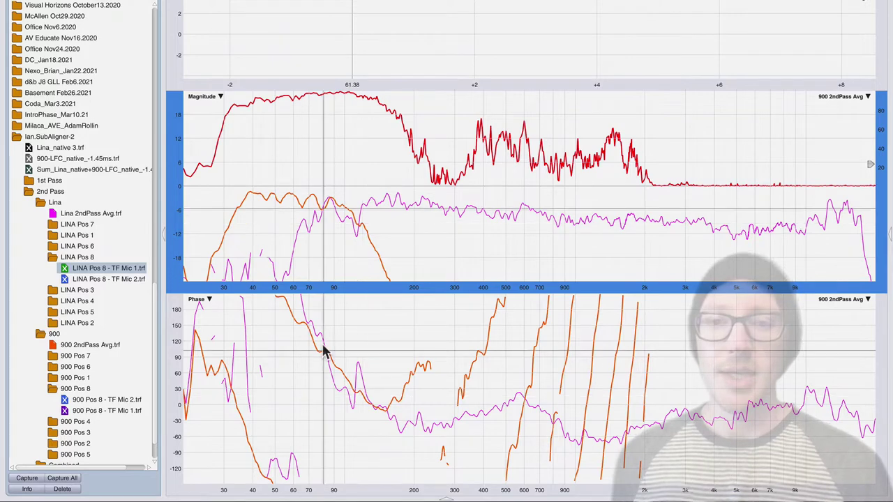
Step: Draw an annotation line along the phase slope of the two average traces through the crossover region, and clear it
{"action": "left_click_drag", "start_coordinate": [326, 349], "coordinate": [441, 466]}
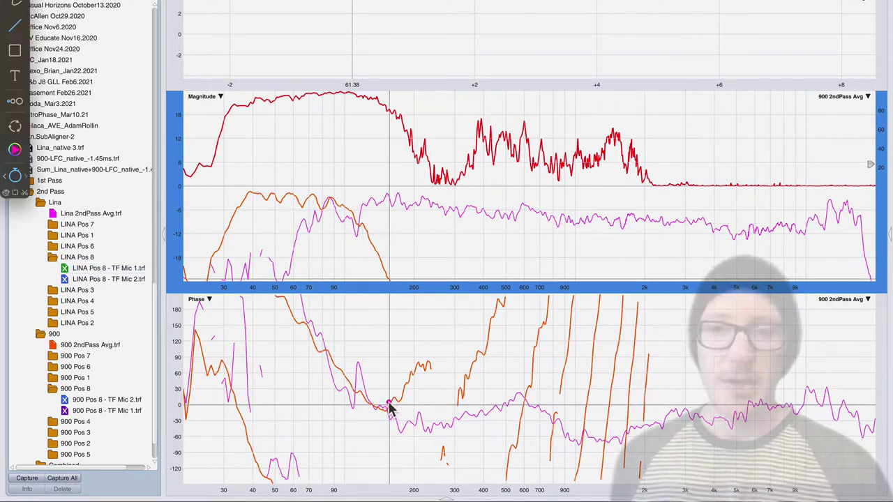
{"action": "left_click_drag", "start_coordinate": [294, 312], "coordinate": [386, 420]}
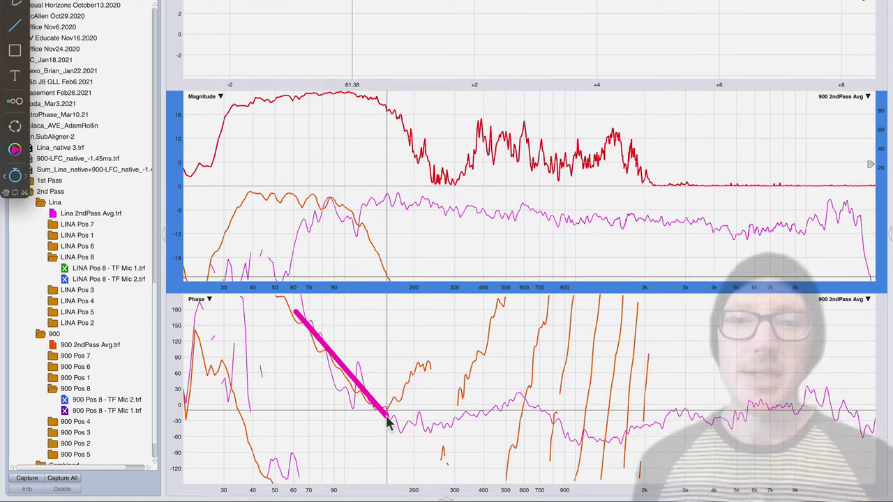
{"action": "key", "text": "Escape"}
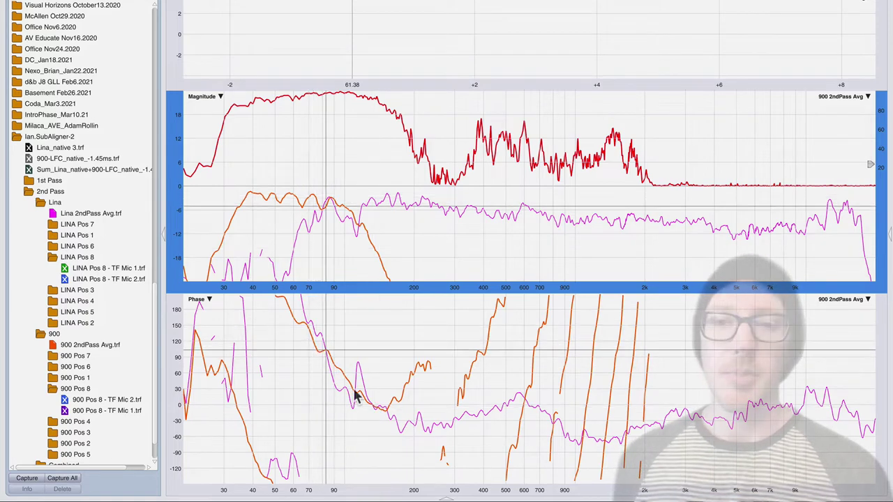
Step: Switch to Google Chrome and review the article's Field test section: microphone layout, position eight measurements, solo measurements, averages and SubAligner comparison
{"action": "key", "text": "super+Tab"}
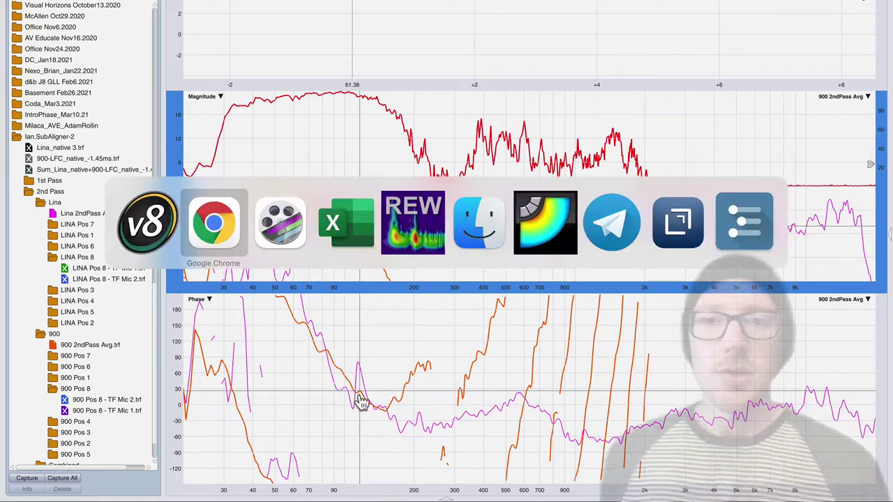
{"action": "key", "text": "super+Tab"}
{"action": "key", "text": "super+shift+Tab"}
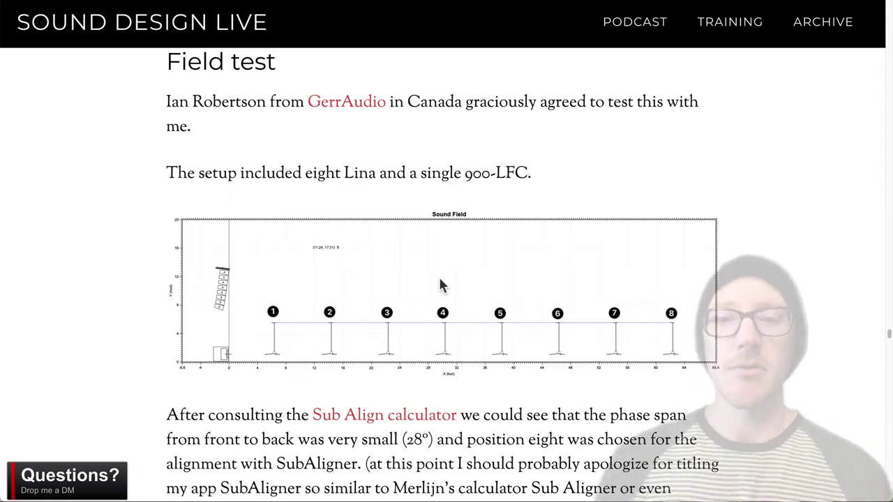
{"action": "scroll", "coordinate": [440, 285], "scroll_direction": "down", "scroll_amount": 1}
{"action": "scroll", "coordinate": [442, 284], "scroll_direction": "down", "scroll_amount": 1}
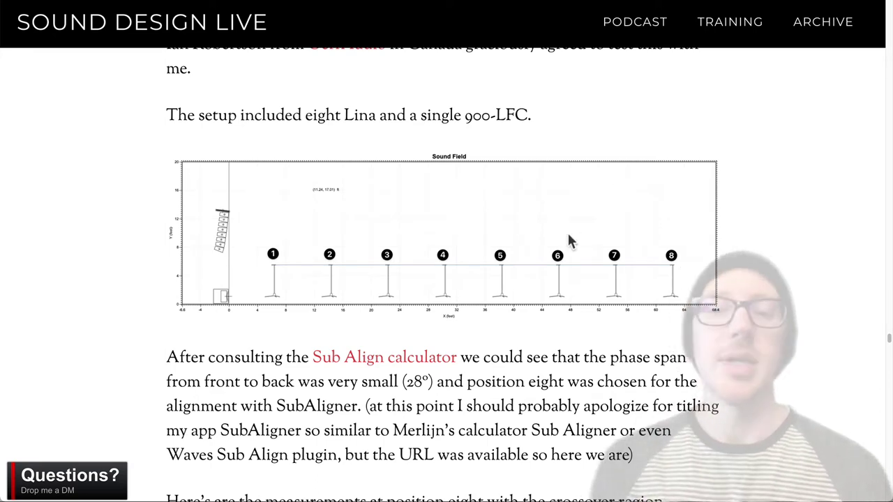
{"action": "scroll", "coordinate": [579, 370], "scroll_direction": "down", "scroll_amount": 10}
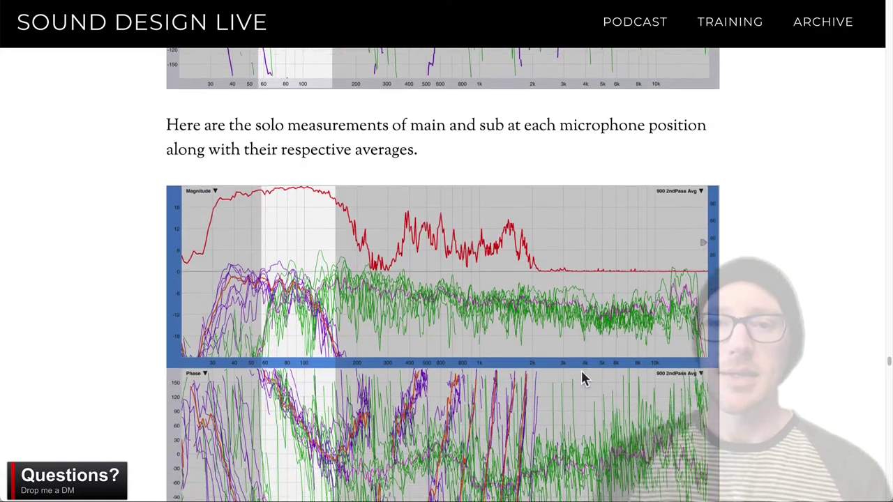
{"action": "scroll", "coordinate": [584, 376], "scroll_direction": "up", "scroll_amount": 3}
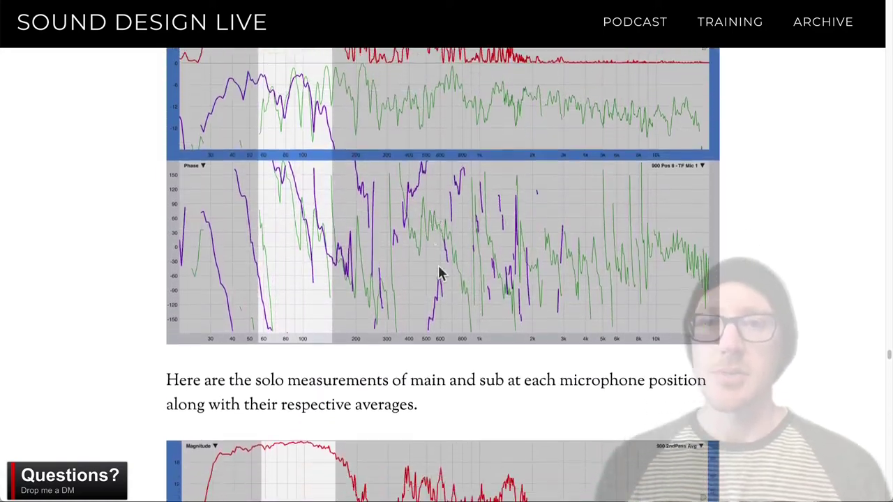
{"action": "scroll", "coordinate": [440, 268], "scroll_direction": "down", "scroll_amount": 5}
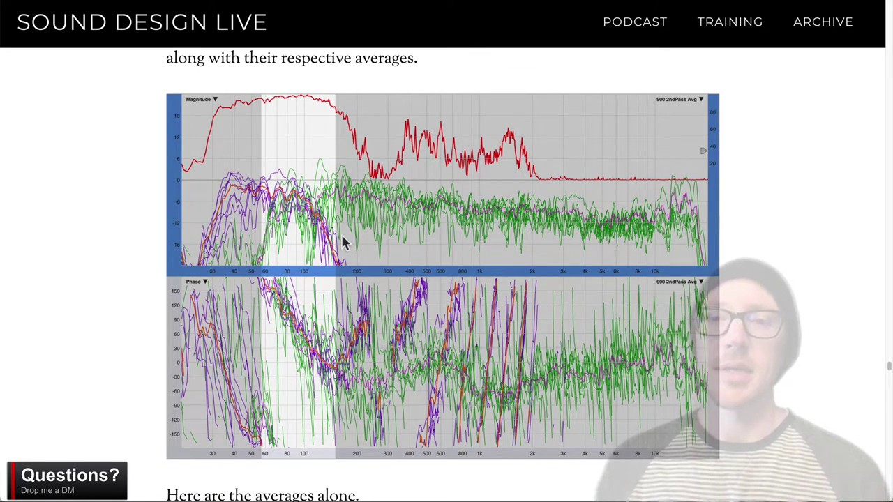
{"action": "scroll", "coordinate": [398, 285], "scroll_direction": "down", "scroll_amount": 5}
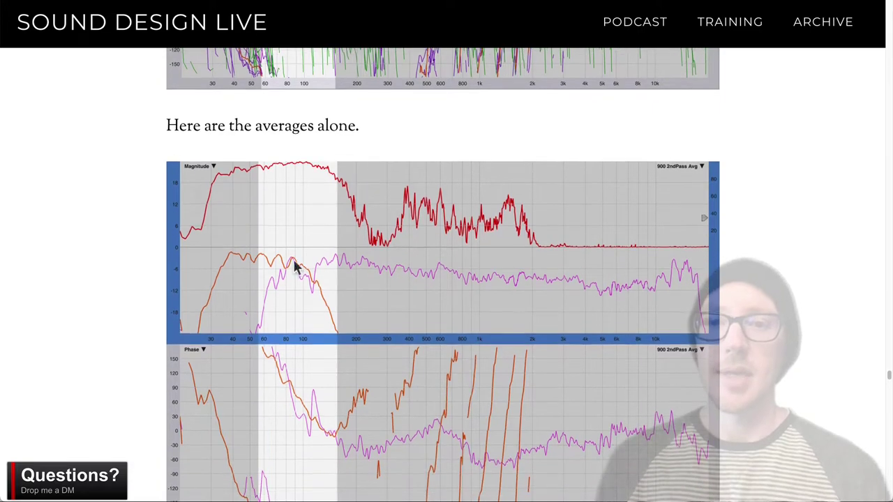
{"action": "scroll", "coordinate": [309, 315], "scroll_direction": "down", "scroll_amount": 3}
{"action": "scroll", "coordinate": [309, 319], "scroll_direction": "down", "scroll_amount": 3}
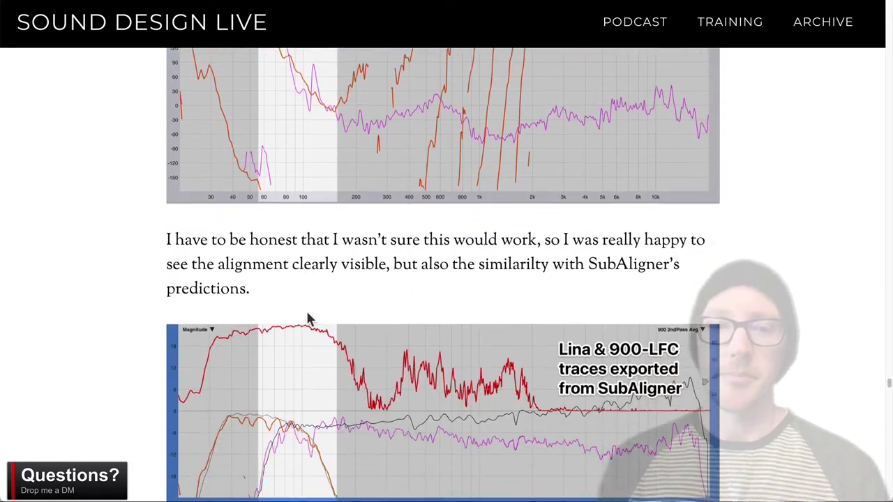
{"action": "scroll", "coordinate": [292, 387], "scroll_direction": "down", "scroll_amount": 2}
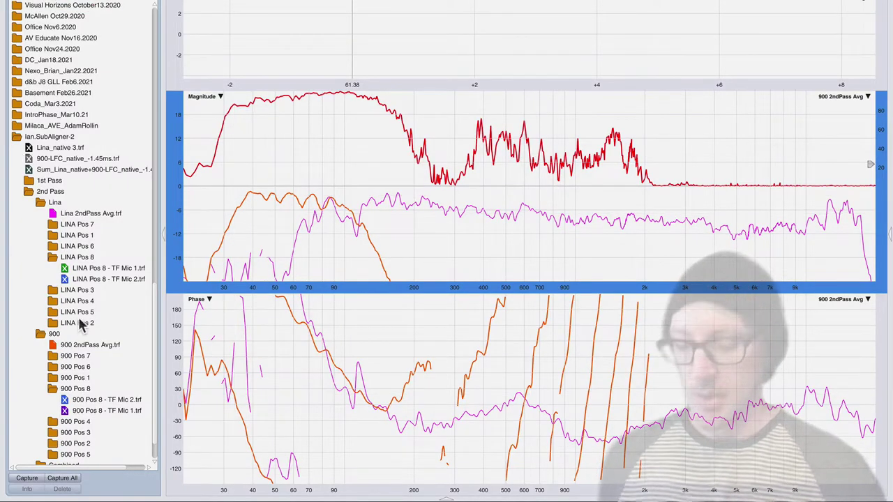
Step: Hide all displayed traces and show only the Lina_native 3 and 900-LFC_native_-1.45ms traces
{"action": "key", "text": "ctrl+h"}
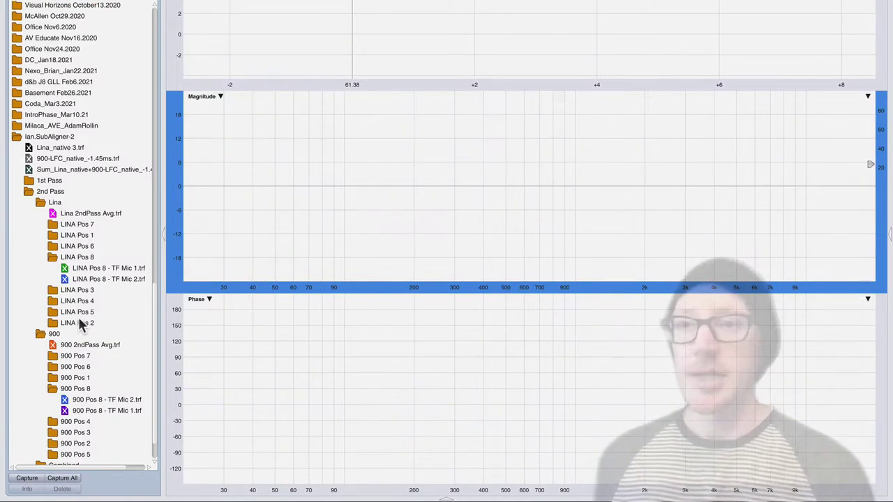
{"action": "left_click", "coordinate": [30, 148]}
{"action": "left_click", "coordinate": [29, 159]}
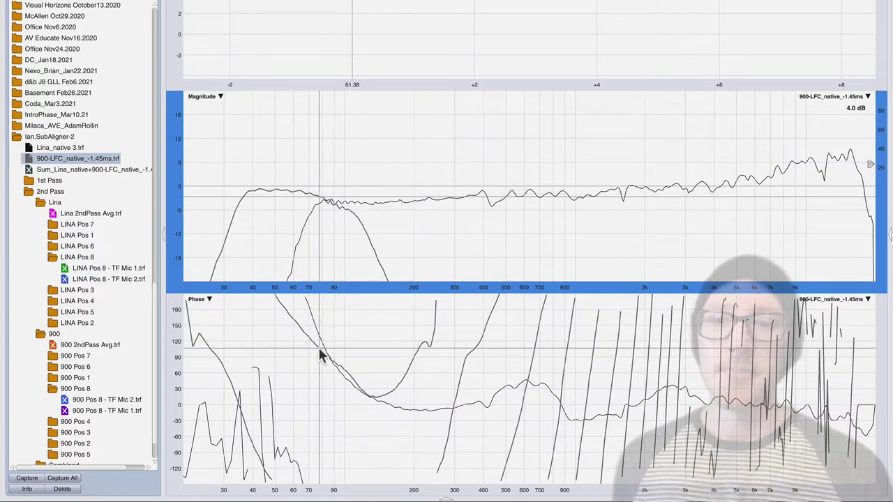
Step: Hide the 900-LFC_native_-1.45ms trace and temporarily overlay LINA Pos 8 - TF Mic 1 on Lina_native 3 for comparison
{"action": "left_click", "coordinate": [29, 159]}
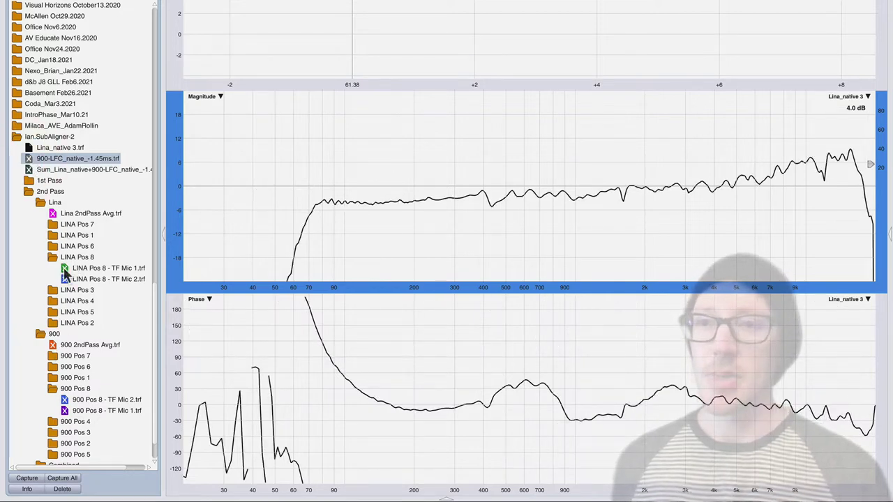
{"action": "left_click", "coordinate": [63, 269]}
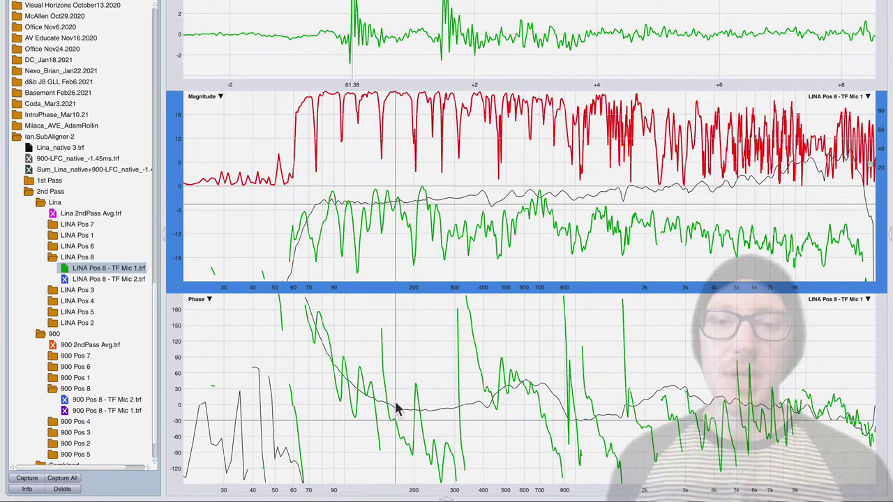
{"action": "left_click", "coordinate": [66, 269]}
Step: Show the 900-LFC_native_-1.45ms, Lina 2ndPass Avg and 900 2ndPass Avg traces alongside Lina_native 3
{"action": "left_click", "coordinate": [30, 161]}
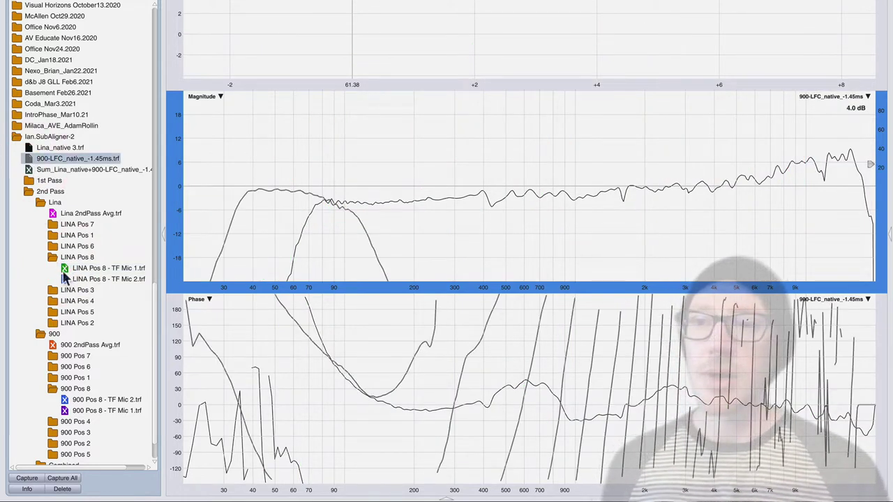
{"action": "left_click", "coordinate": [52, 214]}
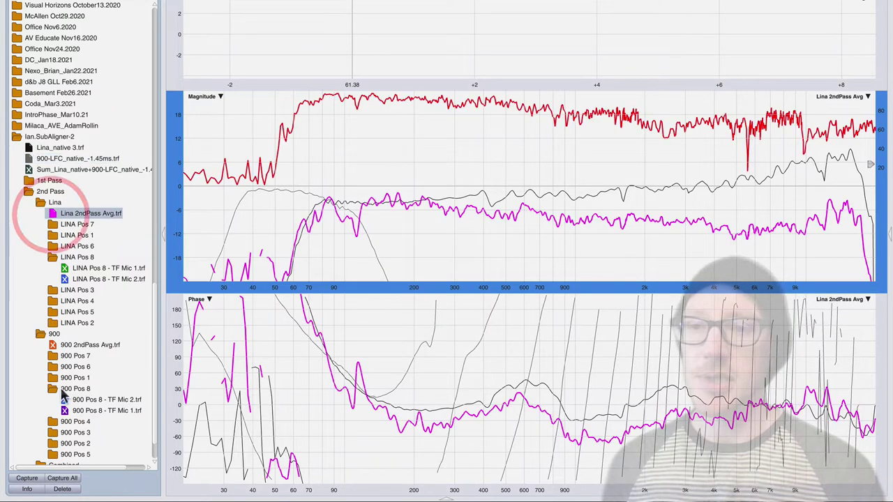
{"action": "left_click", "coordinate": [54, 347]}
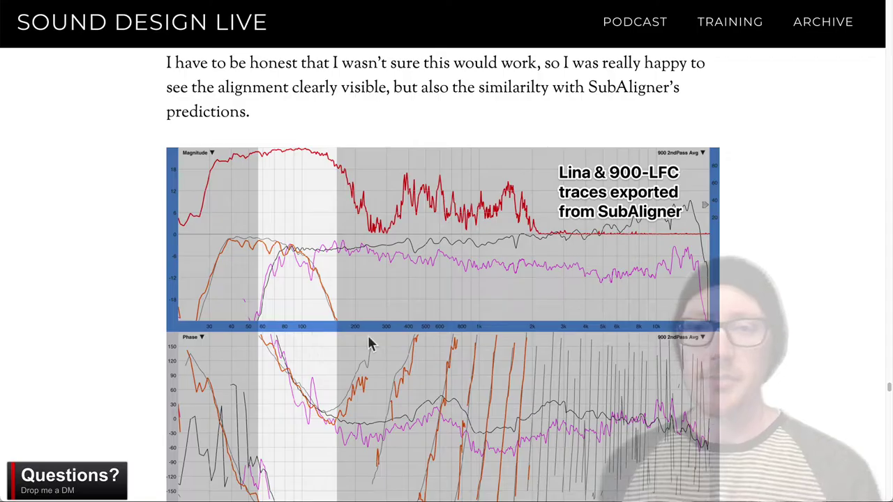
Step: Review the article's Step-by-step and XOVR position sections, and switch to the Sub Align calculator in Excel
{"action": "scroll", "coordinate": [387, 332], "scroll_direction": "down", "scroll_amount": 10}
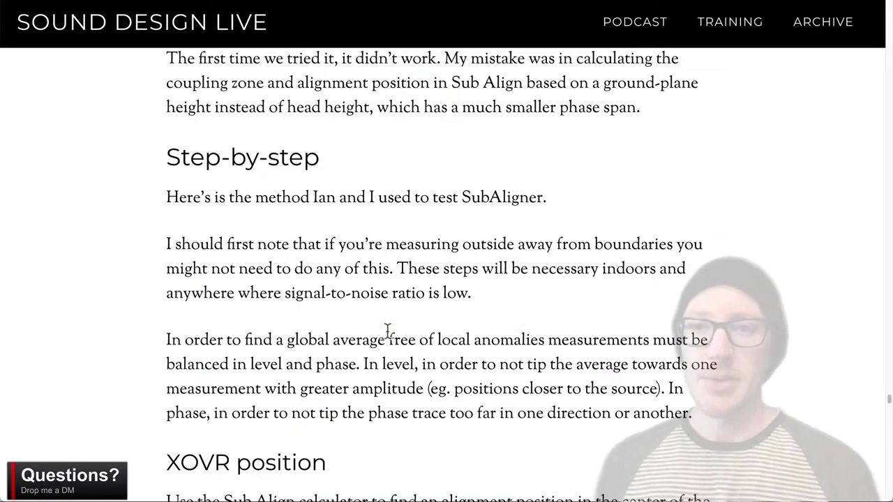
{"action": "scroll", "coordinate": [388, 335], "scroll_direction": "down", "scroll_amount": 3}
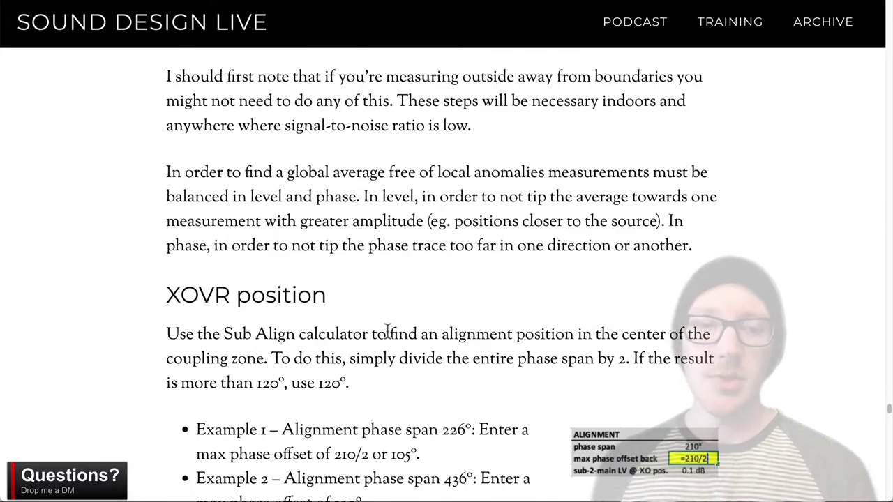
{"action": "scroll", "coordinate": [387, 331], "scroll_direction": "down", "scroll_amount": 3}
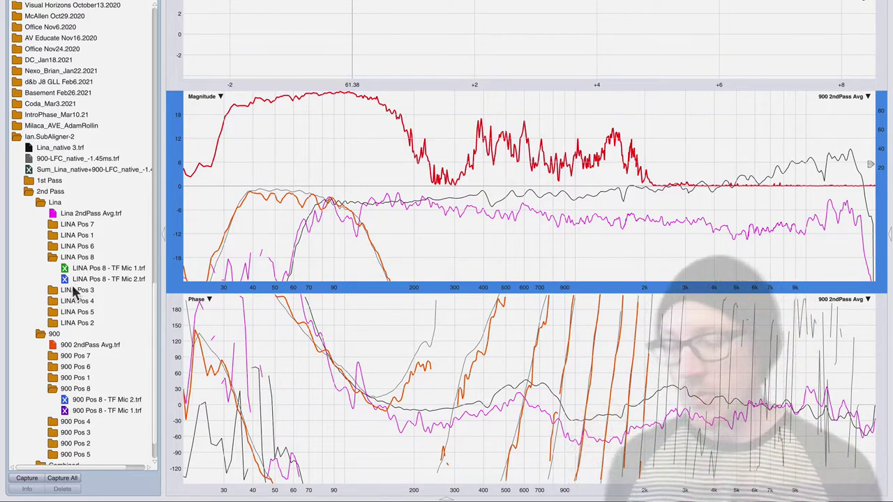
{"action": "key", "text": "super+Tab"}
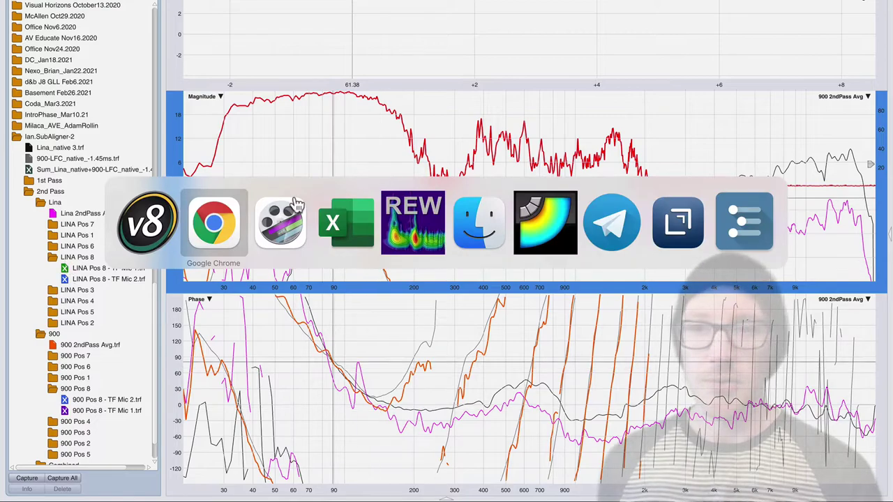
{"action": "left_click", "coordinate": [340, 234]}
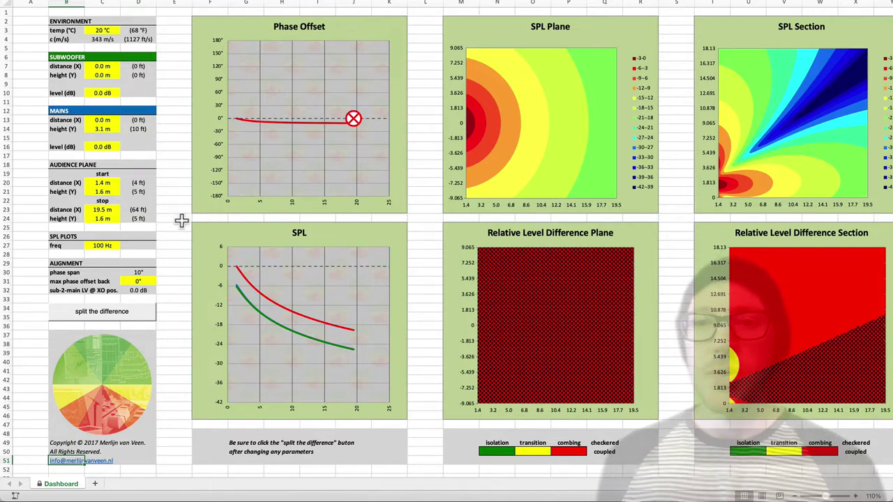
Step: Switch to the article in Chrome and review the Field test and Step-by-step sections through to the raised-main Sound Field diagram
{"action": "key", "text": "super+Tab"}
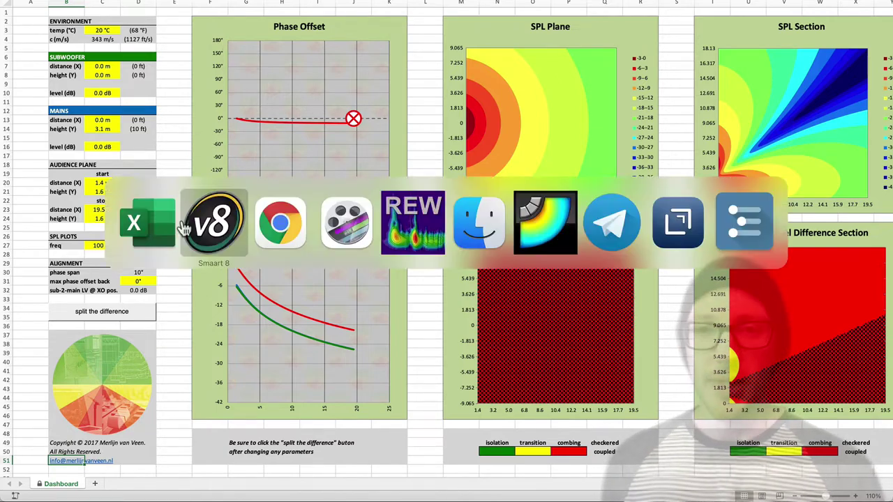
{"action": "left_click", "coordinate": [281, 241]}
{"action": "scroll", "coordinate": [281, 241], "scroll_direction": "down", "scroll_amount": 20}
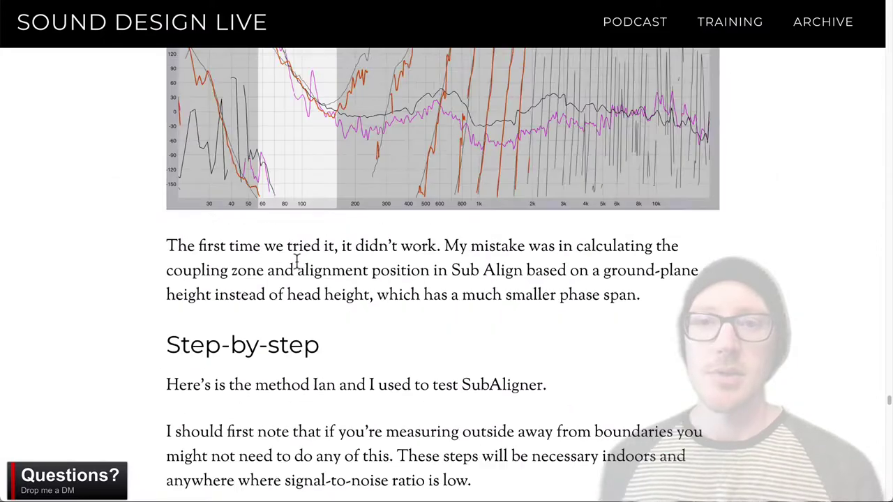
{"action": "scroll", "coordinate": [296, 260], "scroll_direction": "up", "scroll_amount": 9}
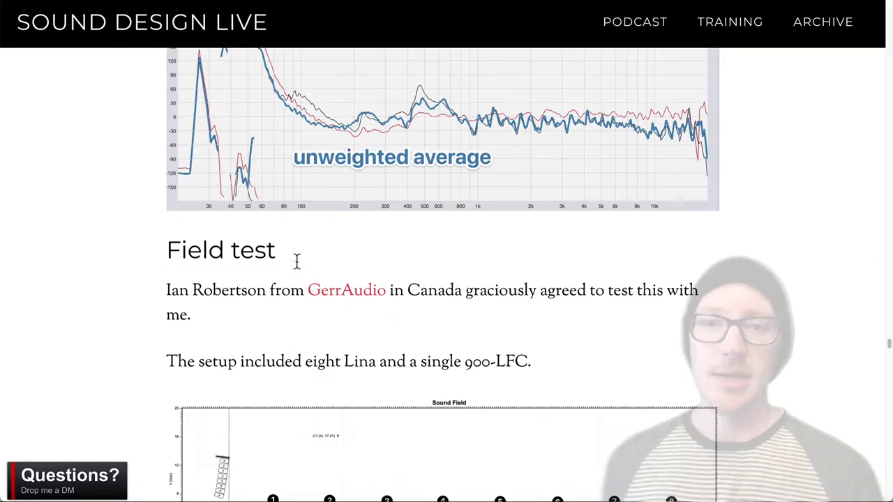
{"action": "scroll", "coordinate": [295, 259], "scroll_direction": "down", "scroll_amount": 4}
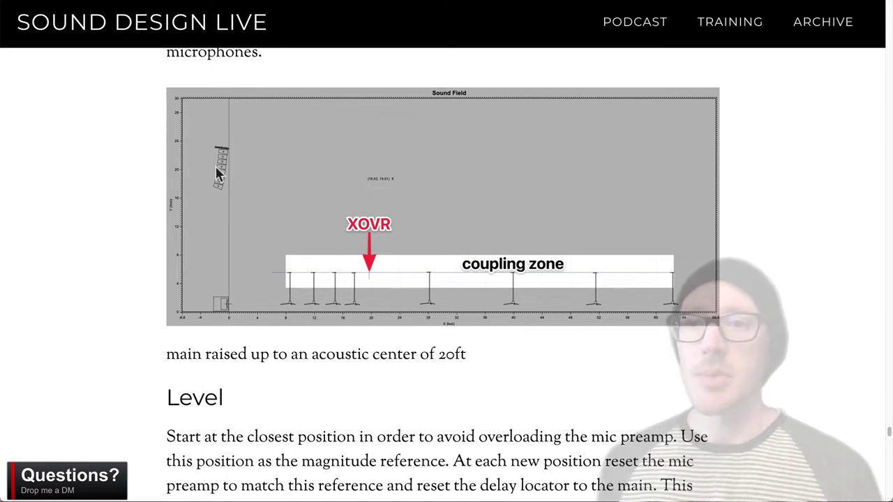
Step: Switch to the Sub Align calculator in Excel, set the mains height to 6.2 m and run split the difference
{"action": "key", "text": "super+Tab"}
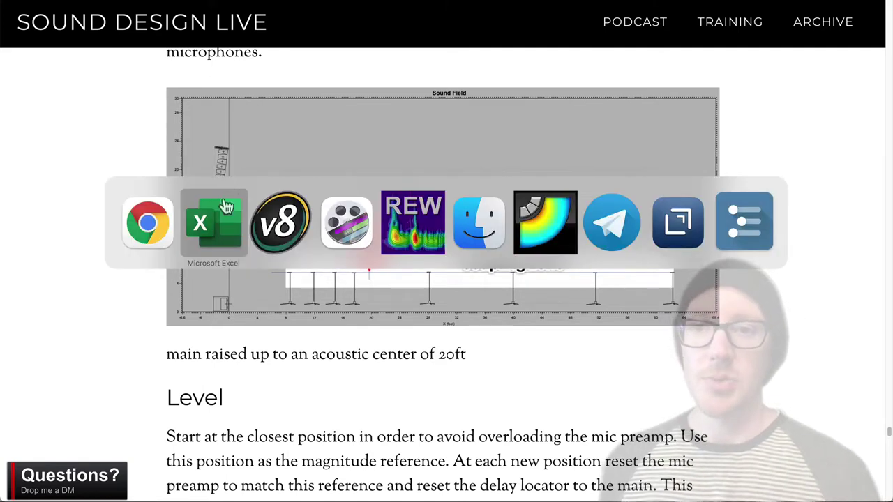
{"action": "left_click", "coordinate": [219, 232]}
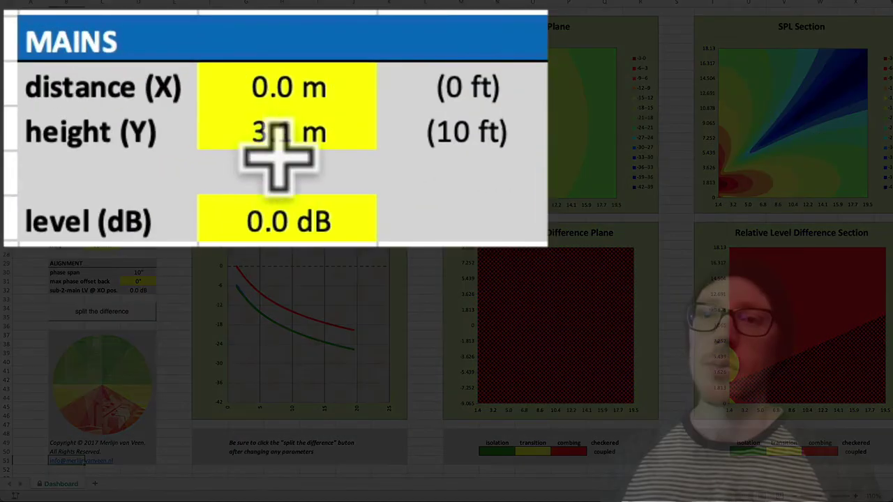
{"action": "left_click", "coordinate": [293, 139]}
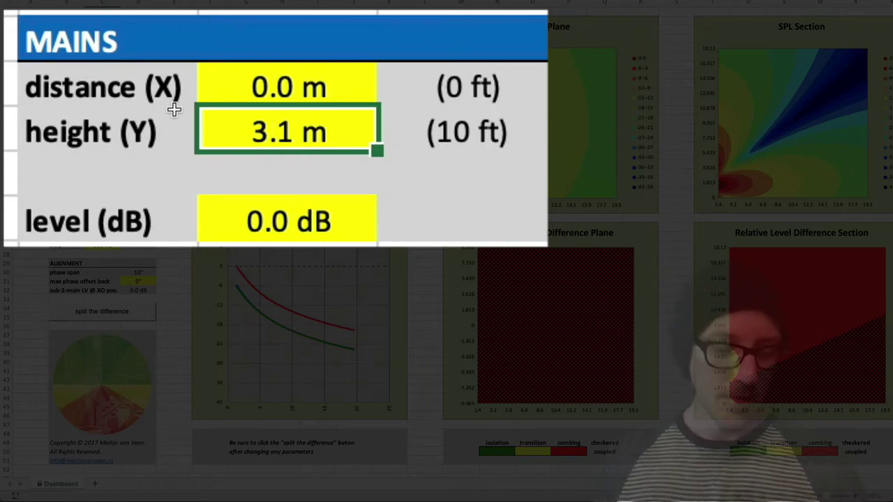
{"action": "type", "text": "6.2"}
{"action": "key", "text": "Return"}
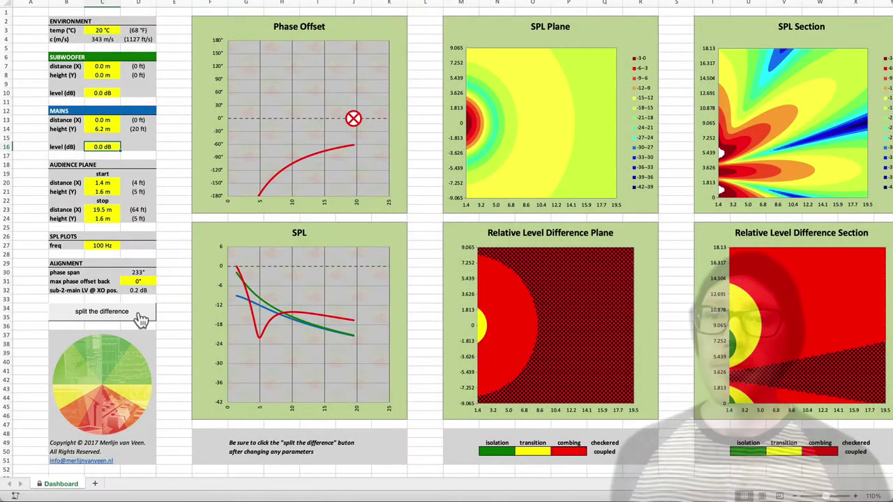
{"action": "left_click", "coordinate": [137, 315]}
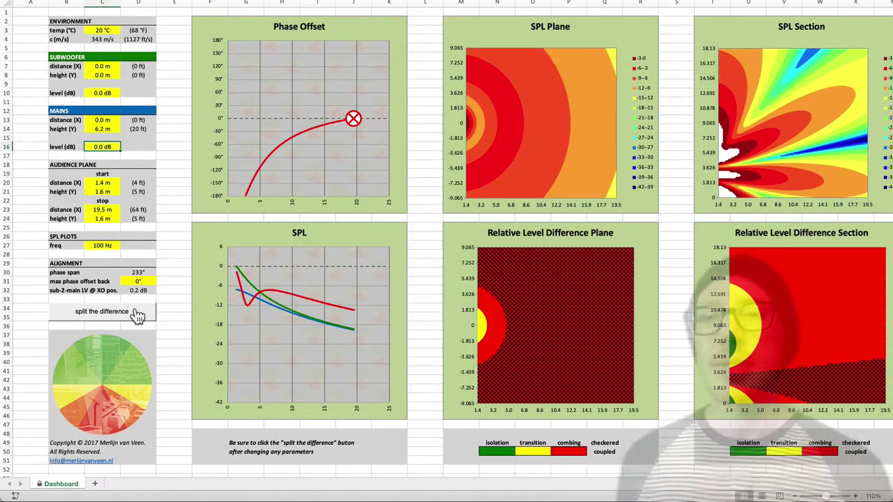
Step: Set the max phase offset back to half the phase span with =233/2 and run split the difference again
{"action": "mouse_move", "coordinate": [354, 126]}
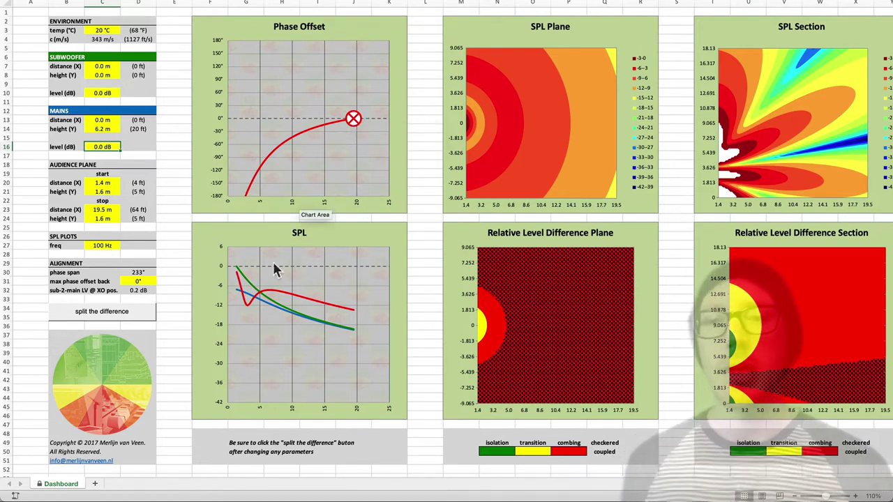
{"action": "mouse_move", "coordinate": [246, 281]}
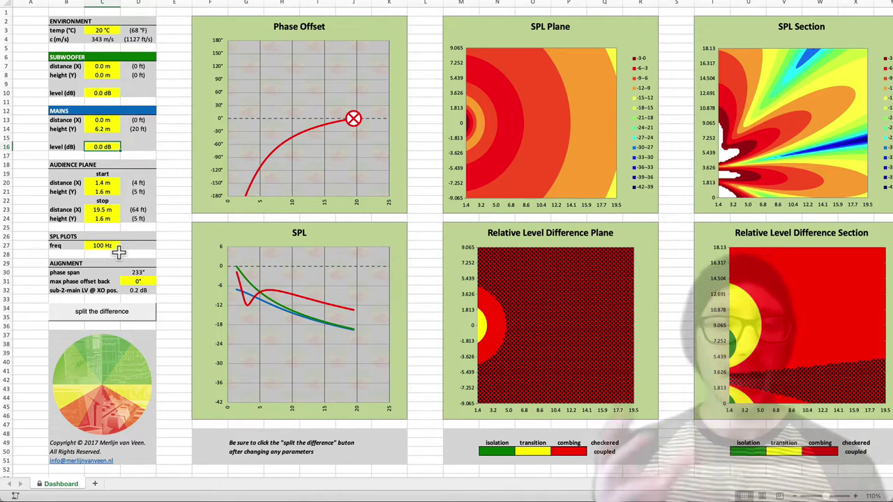
{"action": "left_click", "coordinate": [141, 281]}
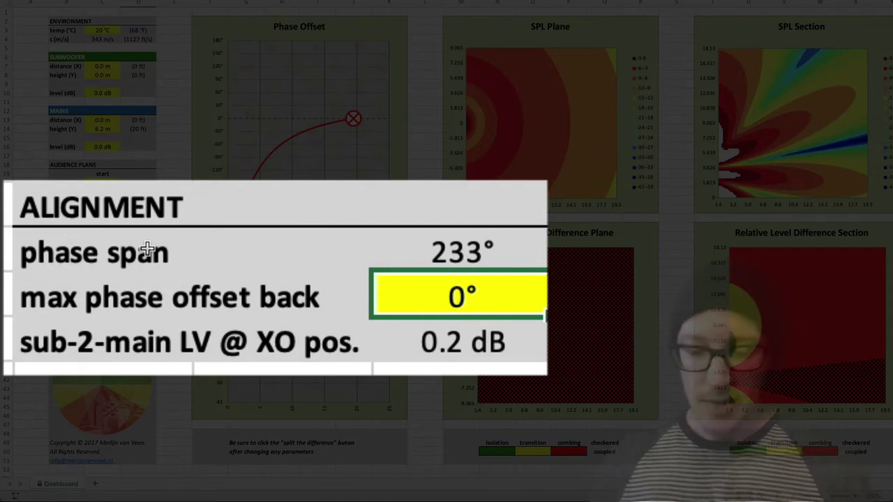
{"action": "type", "text": "="}
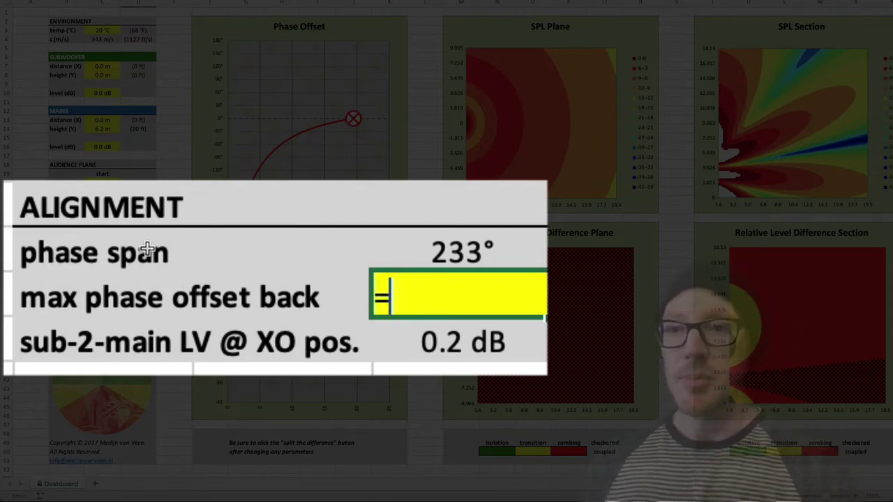
{"action": "type", "text": "233/2"}
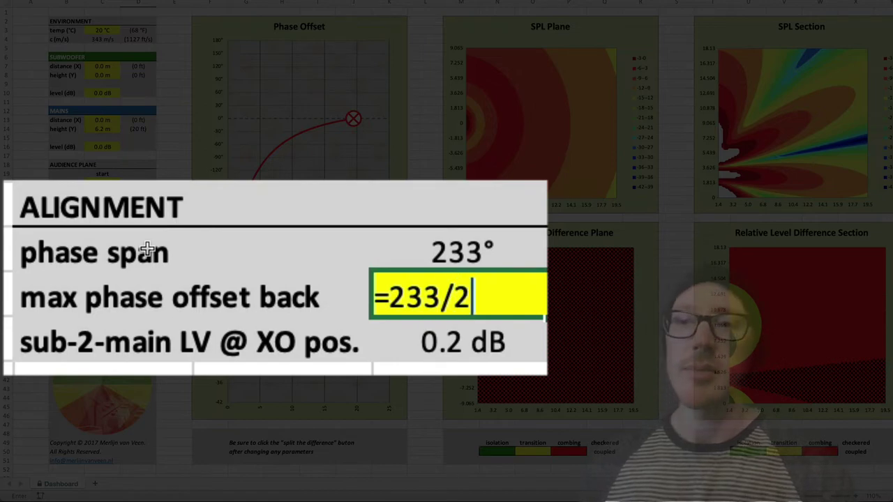
{"action": "key", "text": "Return"}
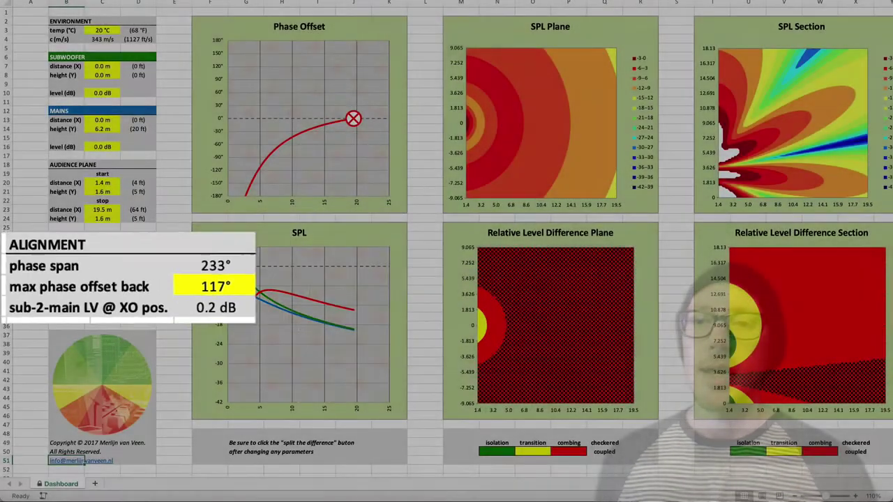
{"action": "left_click", "coordinate": [125, 312]}
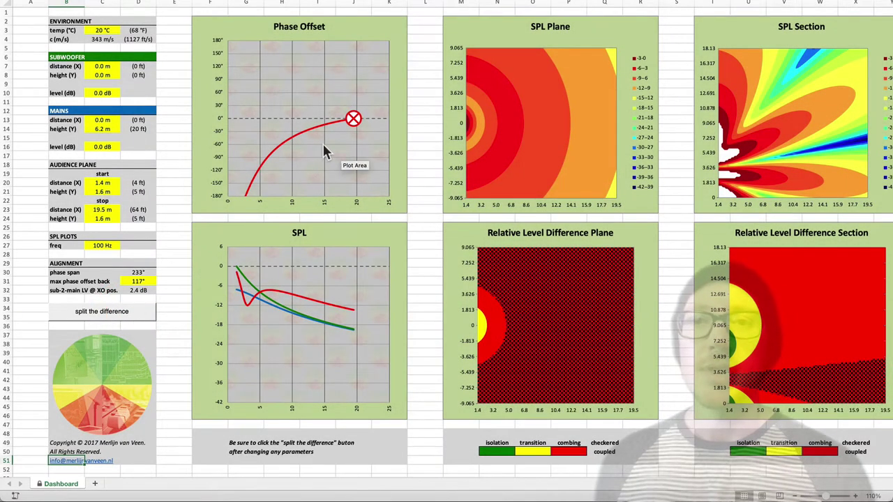
Step: Annotate the Phase Offset chart with rectangles around the whole curve and its portions before and after the crossover position marker
{"action": "mouse_move", "coordinate": [261, 120]}
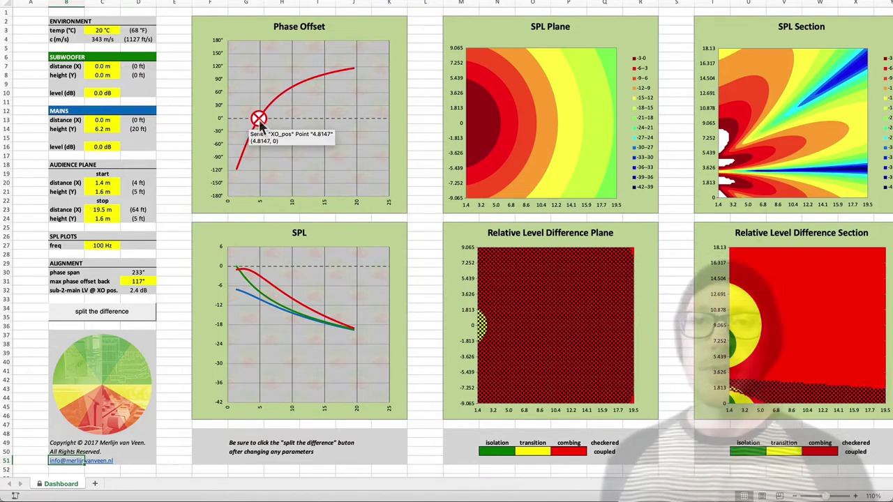
{"action": "key", "text": "ctrl+shift+a"}
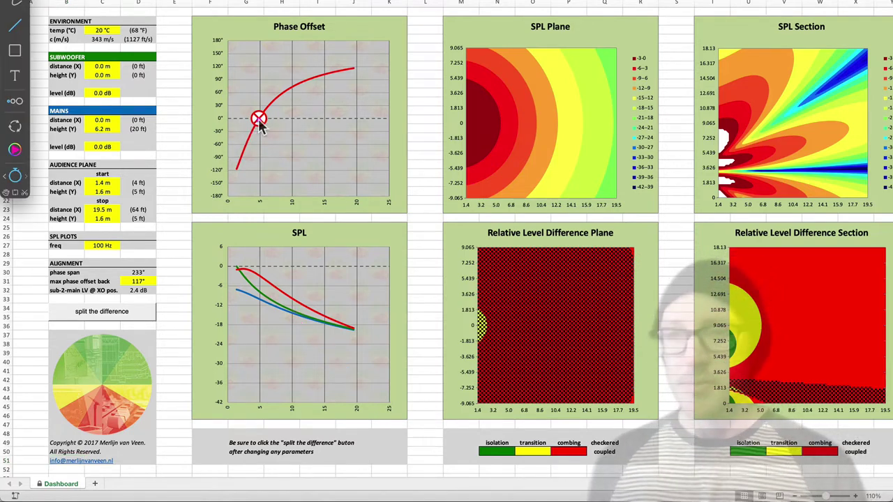
{"action": "mouse_move", "coordinate": [355, 73]}
{"action": "left_mouse_down"}
{"action": "mouse_move", "coordinate": [259, 114]}
{"action": "mouse_move", "coordinate": [235, 180]}
{"action": "mouse_move", "coordinate": [206, 181]}
{"action": "left_mouse_up"}
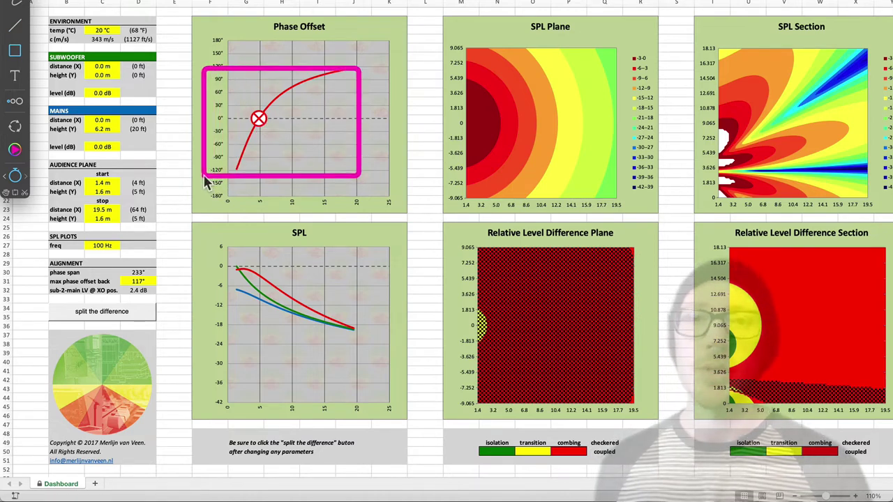
{"action": "left_click", "coordinate": [204, 178]}
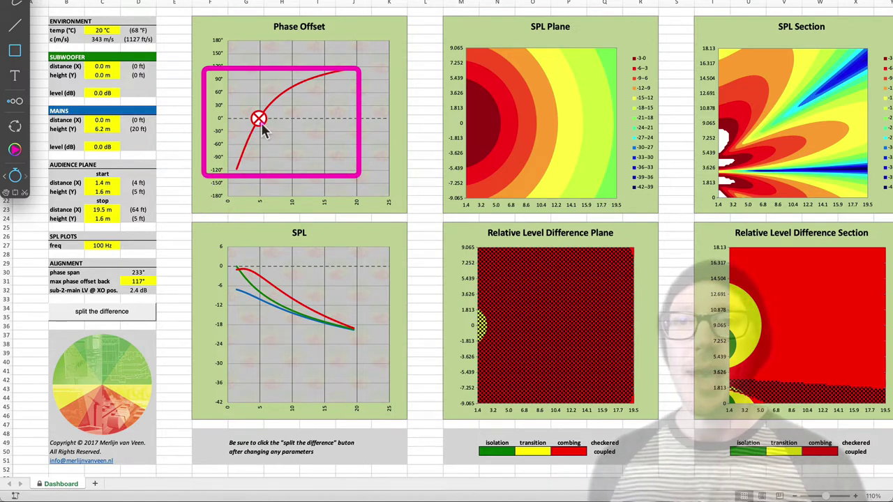
{"action": "left_click_drag", "start_coordinate": [263, 121], "coordinate": [216, 169]}
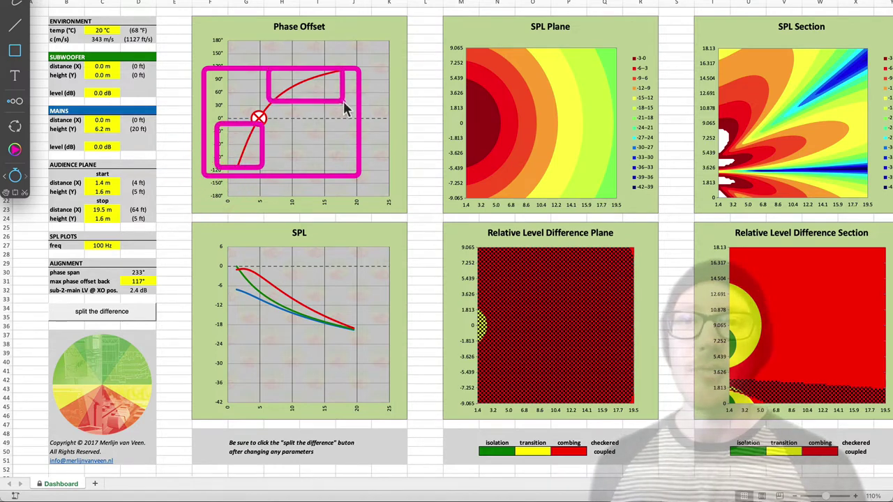
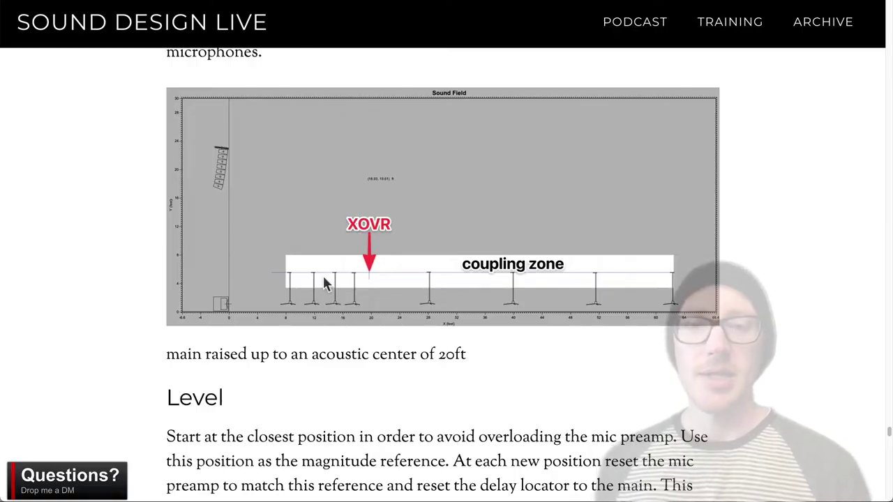
Step: Replace the annotations with boxes around the mic positions before and after XOVR and around the XOVR marker on the article's Sound Field diagram
{"action": "key", "text": "ctrl+shift+d"}
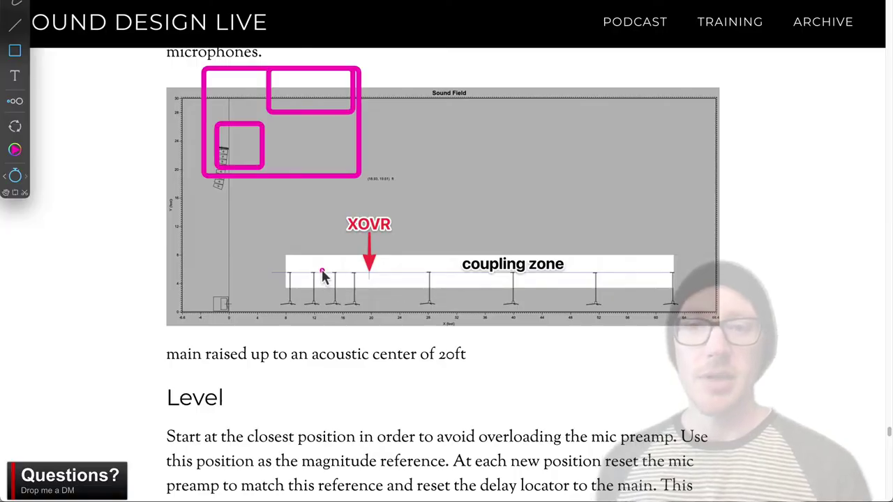
{"action": "left_click_drag", "start_coordinate": [402, 238], "coordinate": [690, 301]}
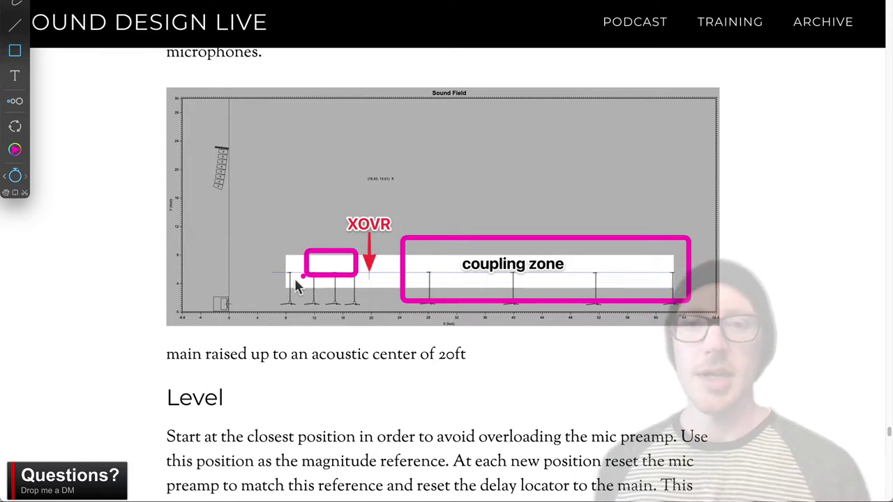
{"action": "left_click_drag", "start_coordinate": [299, 282], "coordinate": [256, 301]}
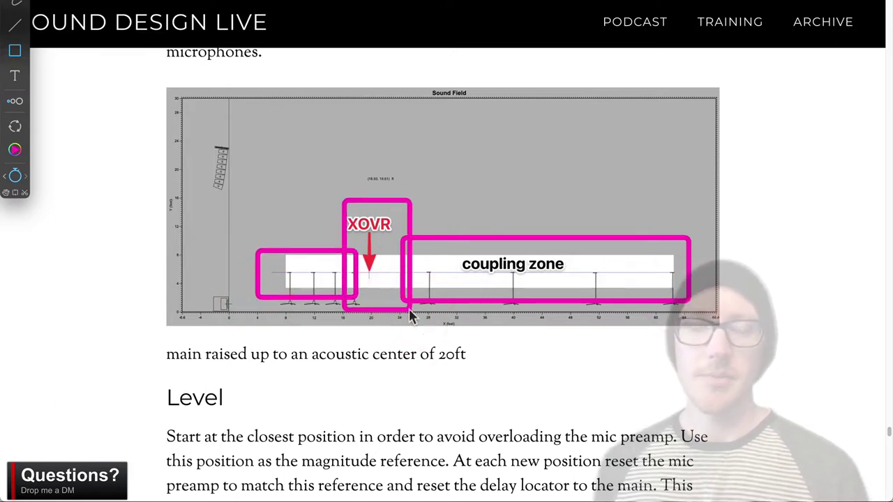
{"action": "key", "text": "Escape"}
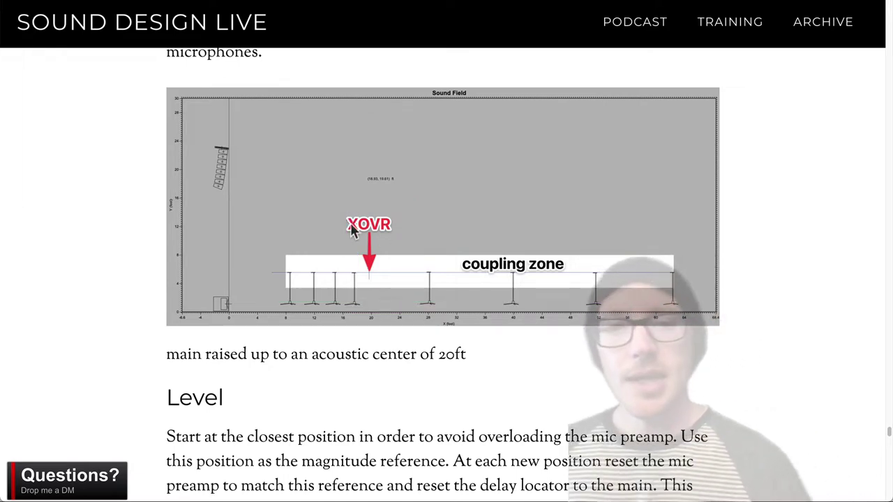
Step: Switch to Smaart 8, hide the average traces and Lina_native 3, and show both 900 Pos 1 and Pos 8 TF Mic 1 traces with 900-LFC_native_-1.45ms
{"action": "key", "text": "super+Tab"}
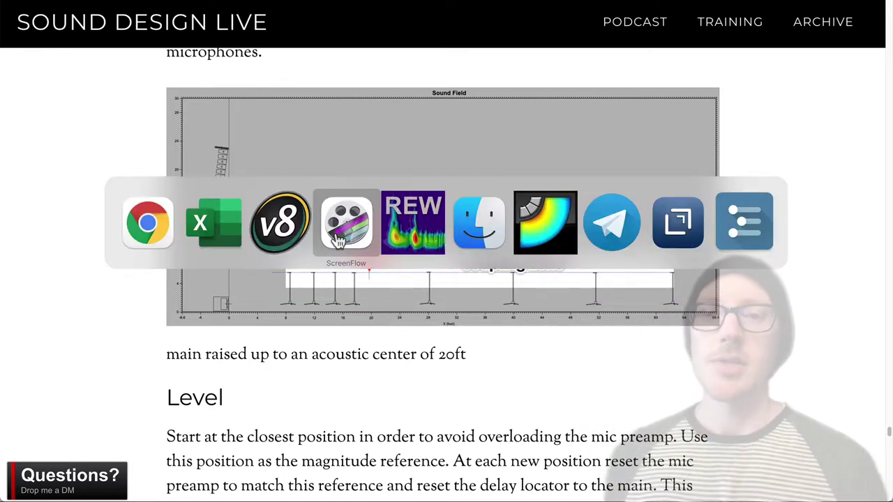
{"action": "left_click", "coordinate": [278, 224]}
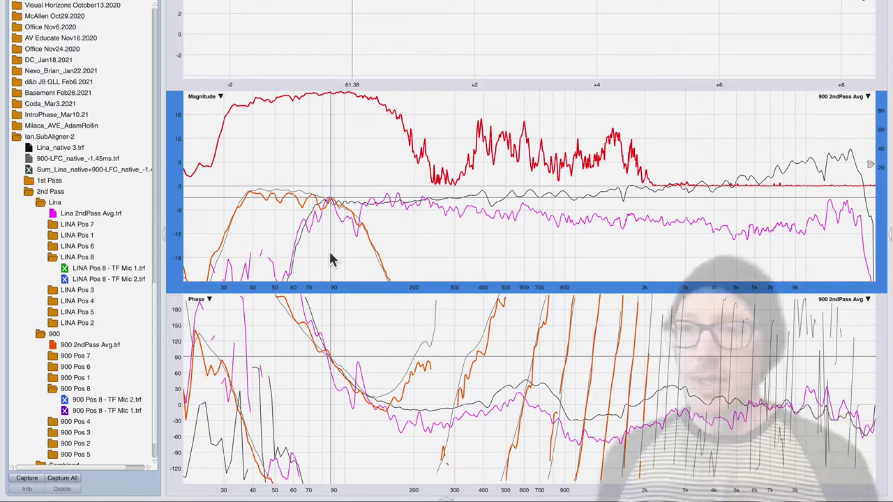
{"action": "left_click", "coordinate": [53, 347]}
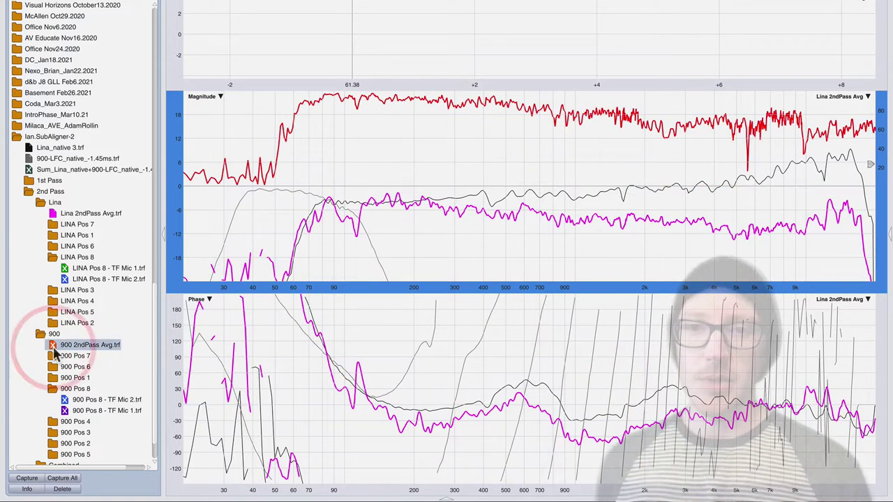
{"action": "left_click", "coordinate": [56, 378]}
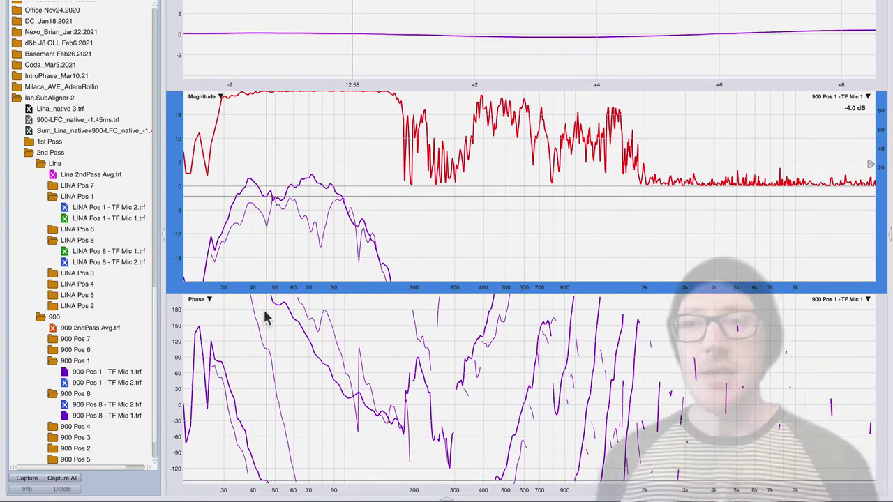
{"action": "left_click", "coordinate": [28, 120]}
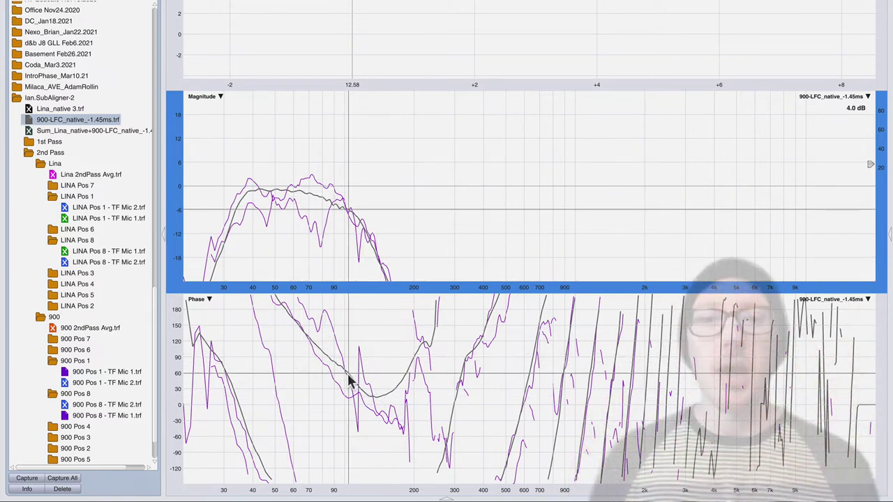
Step: Clear the old box annotations and draw two arrows on the phase plot from the 900 position traces toward higher frequencies
{"action": "key", "text": "alt+shift+a"}
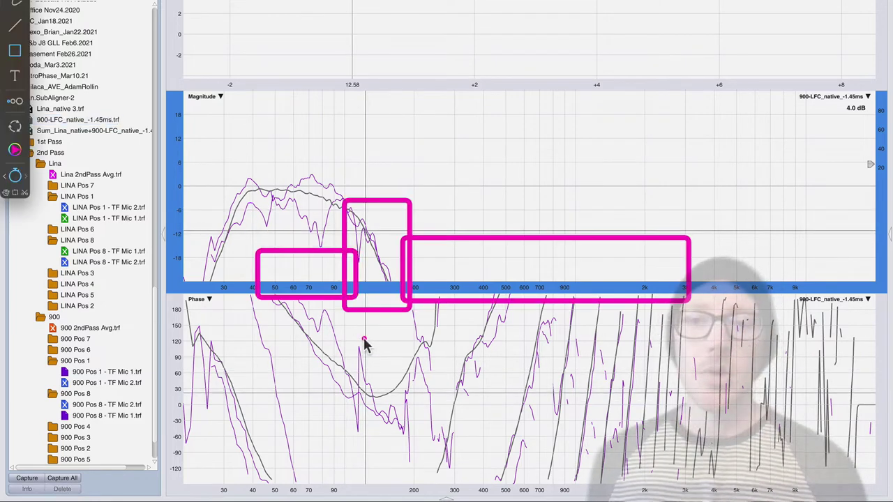
{"action": "key", "text": "Escape"}
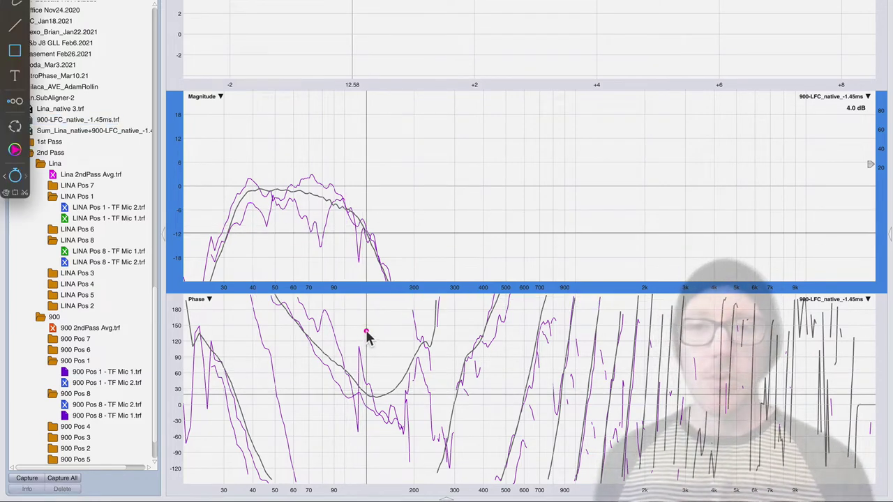
{"action": "left_click", "coordinate": [335, 336]}
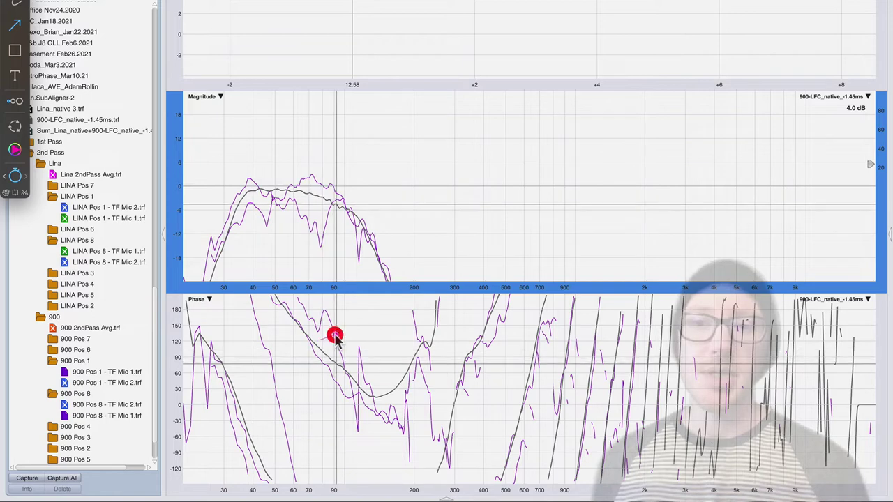
{"action": "left_click_drag", "start_coordinate": [335, 336], "coordinate": [375, 332]}
{"action": "left_click_drag", "start_coordinate": [357, 361], "coordinate": [388, 349]}
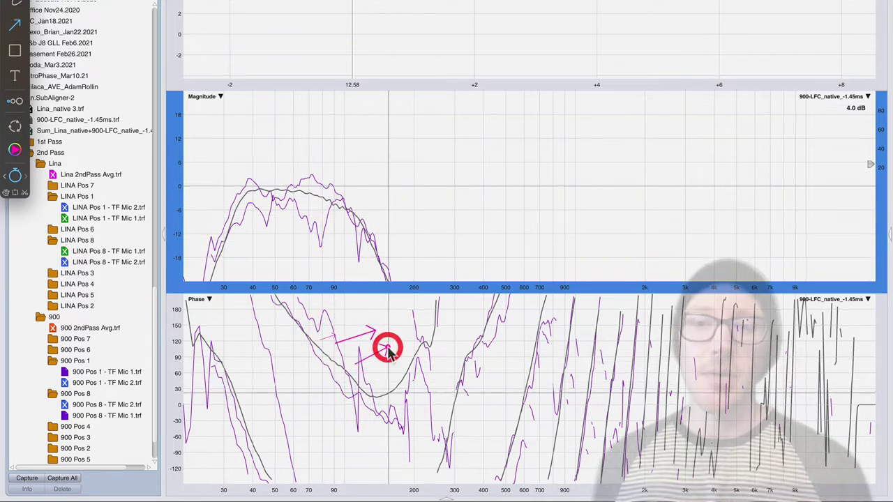
Step: Annotate the phase plot with more arrows from the 900 traces toward lower frequencies and a box around their downward slope, then clear the markings
{"action": "mouse_move", "coordinate": [315, 358]}
{"action": "left_mouse_down"}
{"action": "mouse_move", "coordinate": [286, 374]}
{"action": "mouse_move", "coordinate": [312, 419]}
{"action": "mouse_move", "coordinate": [342, 427]}
{"action": "left_mouse_up"}
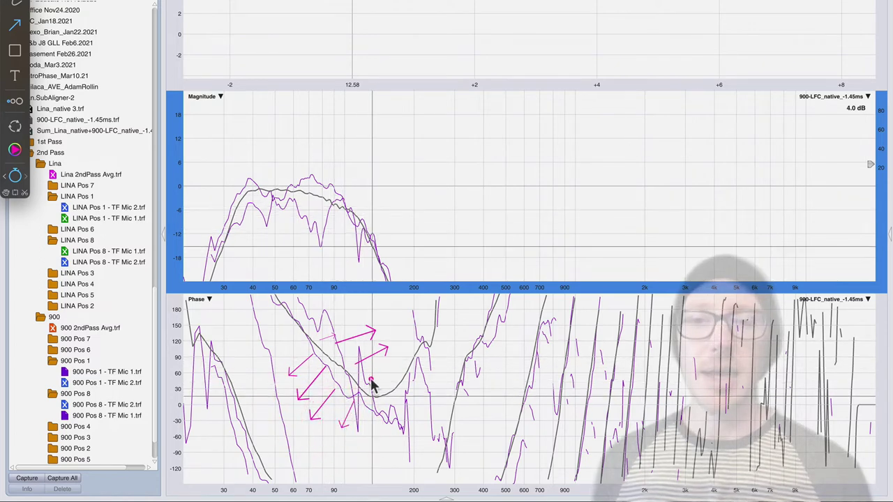
{"action": "left_click_drag", "start_coordinate": [372, 385], "coordinate": [401, 357]}
{"action": "left_click_drag", "start_coordinate": [339, 320], "coordinate": [343, 314]}
{"action": "mouse_move", "coordinate": [327, 353]}
{"action": "left_mouse_down"}
{"action": "mouse_move", "coordinate": [369, 389]}
{"action": "mouse_move", "coordinate": [361, 396]}
{"action": "left_mouse_up"}
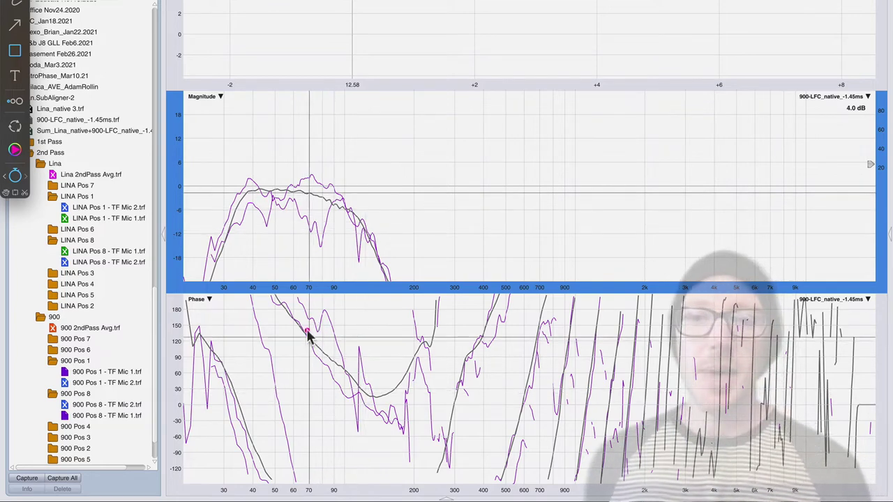
{"action": "left_click_drag", "start_coordinate": [292, 323], "coordinate": [383, 406]}
{"action": "key", "text": "Escape"}
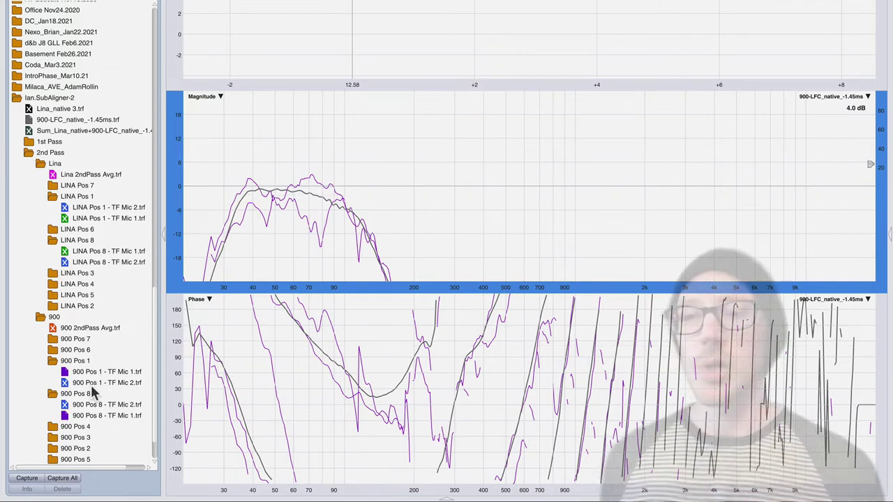
Step: Show 900 2ndPass Avg together with the 900 position traces and bring 900-LFC_native_-1.45ms back to the front
{"action": "left_click", "coordinate": [28, 120]}
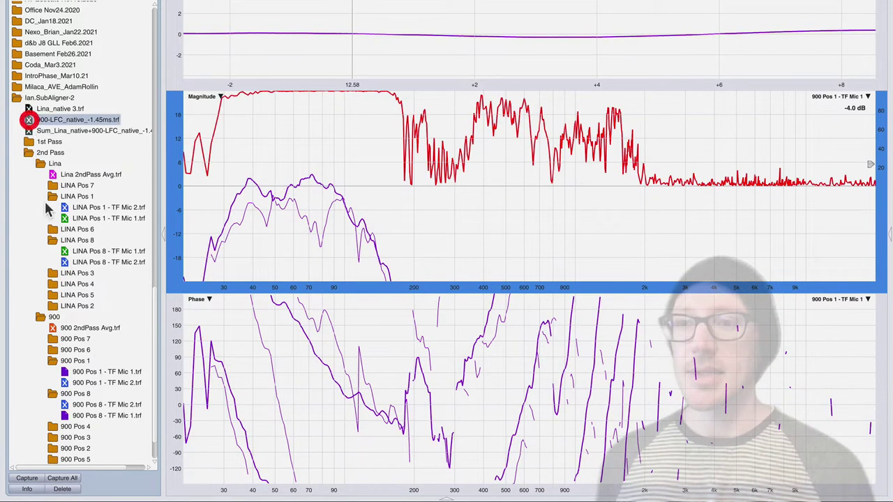
{"action": "left_click", "coordinate": [53, 329]}
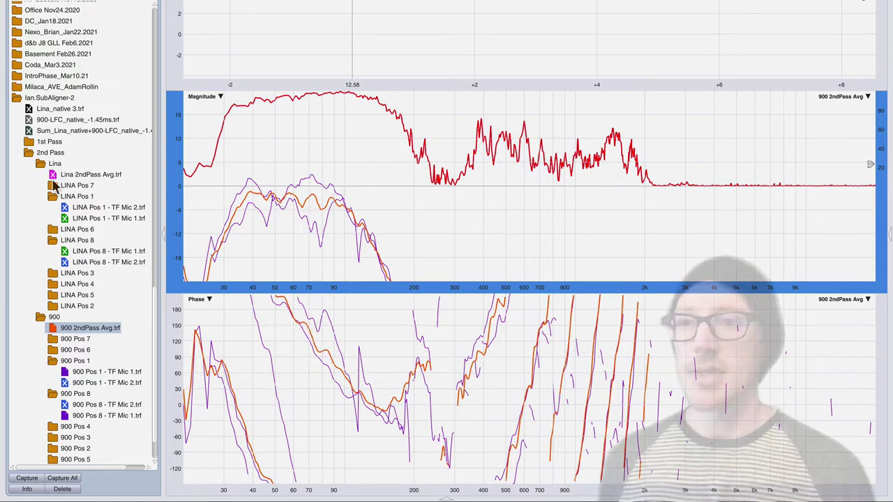
{"action": "left_click", "coordinate": [29, 121]}
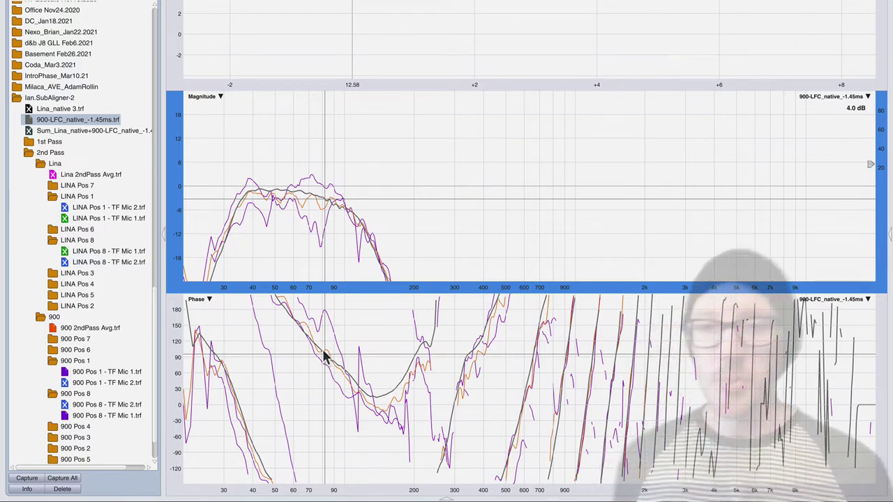
Step: Review the article's Sound Field diagram with its XOVR and coupling zone in the browser, and the Phase Offset chart in Excel
{"action": "key", "text": "super+Tab"}
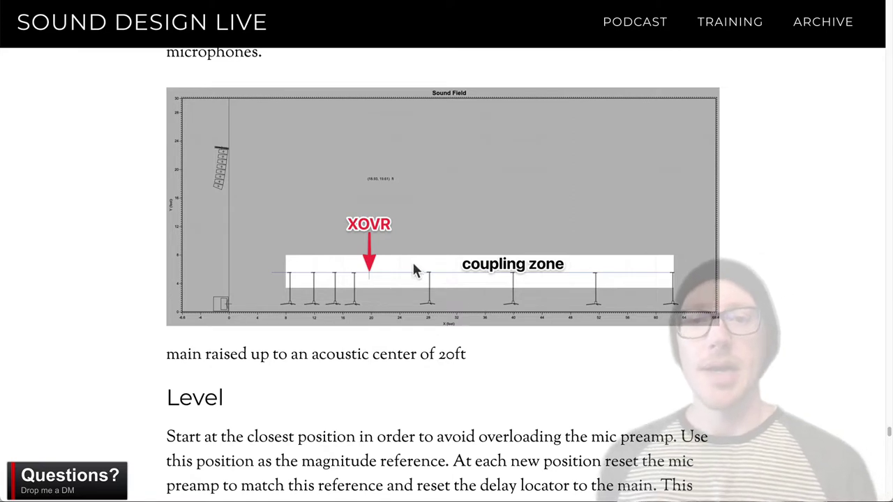
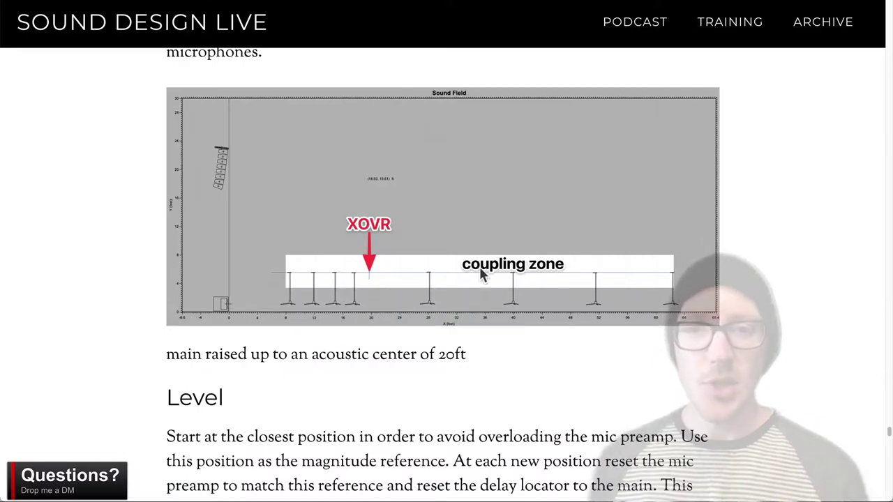
{"action": "scroll", "coordinate": [480, 271], "scroll_direction": "down", "scroll_amount": 10}
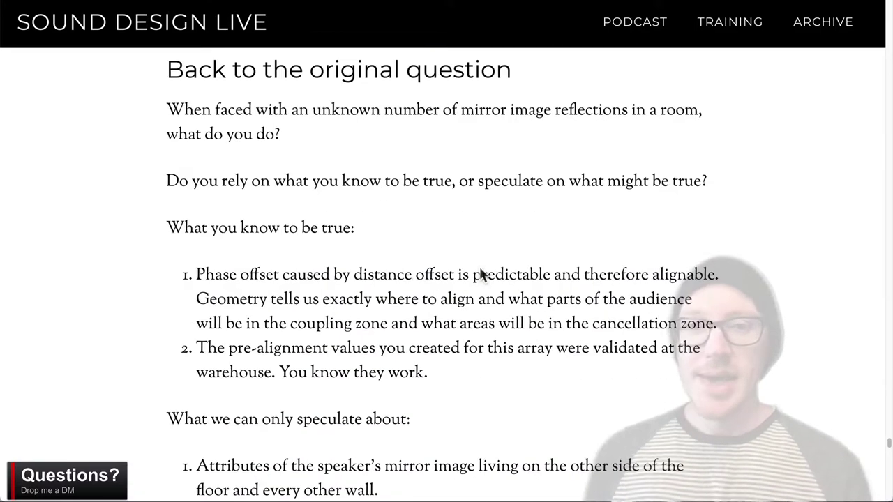
{"action": "scroll", "coordinate": [480, 269], "scroll_direction": "down", "scroll_amount": 2}
{"action": "scroll", "coordinate": [480, 269], "scroll_direction": "up", "scroll_amount": 10}
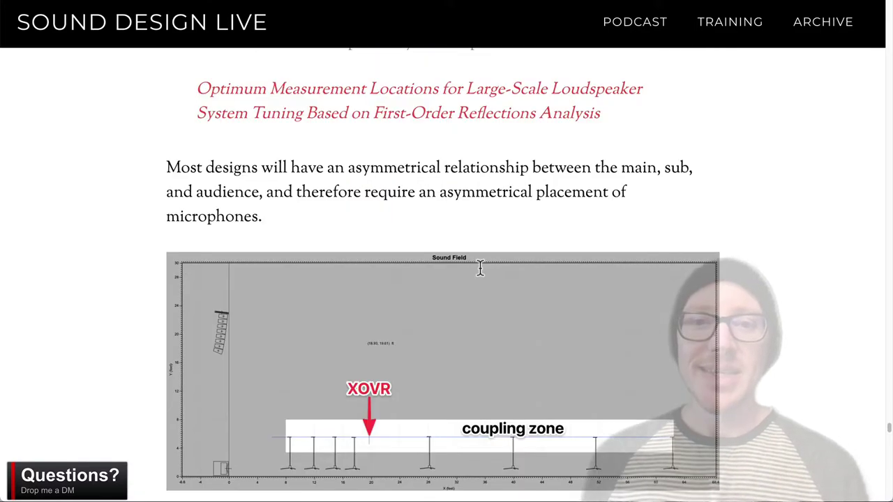
{"action": "scroll", "coordinate": [480, 268], "scroll_direction": "down", "scroll_amount": 1}
{"action": "scroll", "coordinate": [480, 269], "scroll_direction": "down", "scroll_amount": 1}
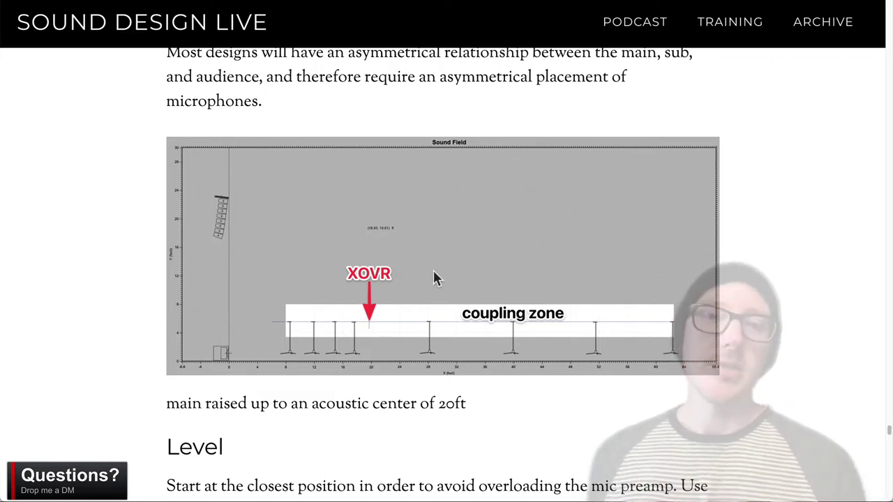
{"action": "key", "text": "super+Tab"}
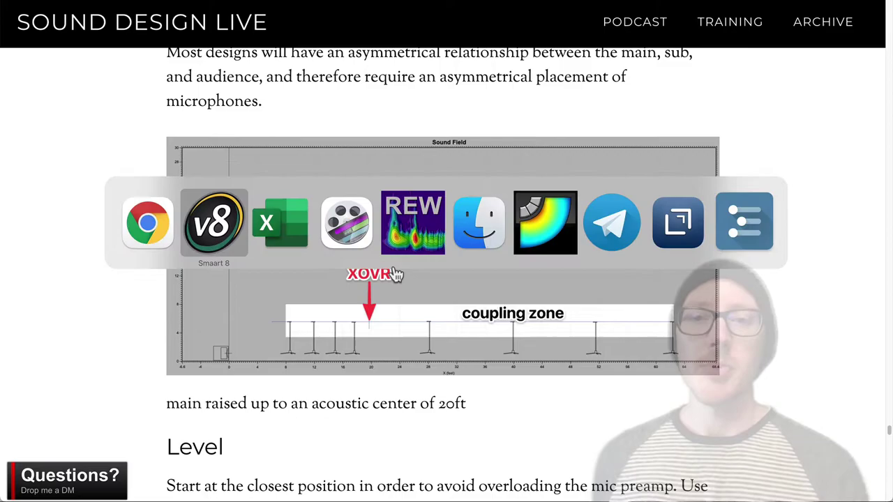
{"action": "left_click", "coordinate": [280, 225]}
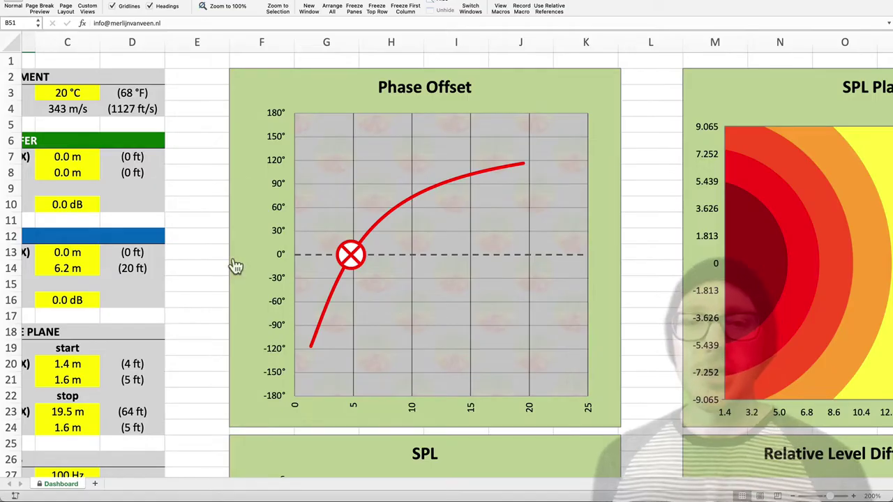
Step: Switch to Smaart 8, collapse the SubAligner-2 folder, expand the Apr7.2021 measurement folder, and clear the displayed traces
{"action": "key", "text": "super+Tab"}
{"action": "key", "text": "super+Tab"}
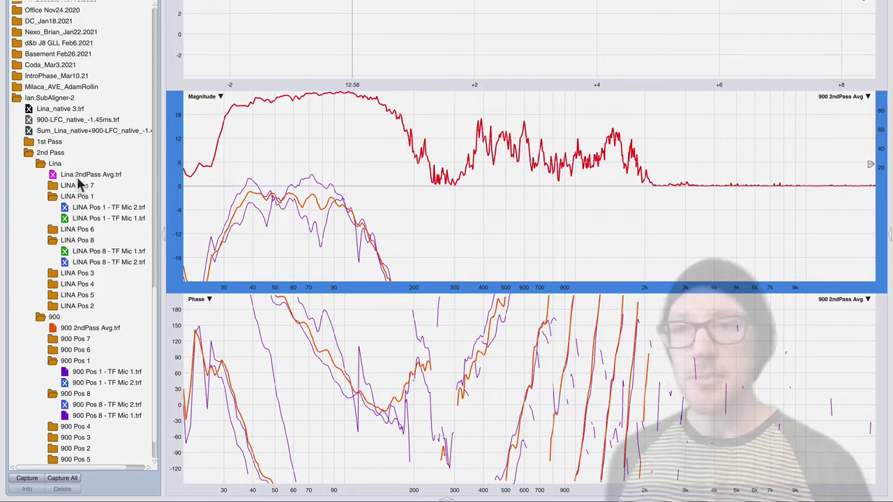
{"action": "left_click", "coordinate": [16, 98]}
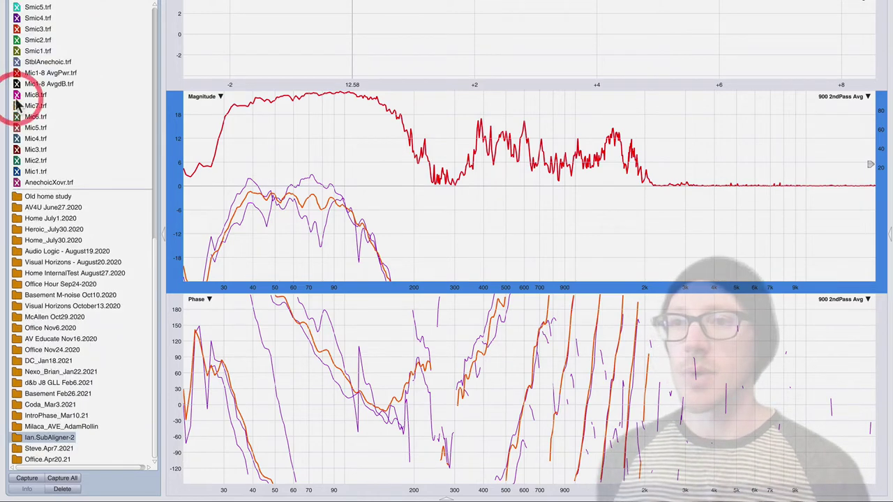
{"action": "left_click", "coordinate": [16, 448]}
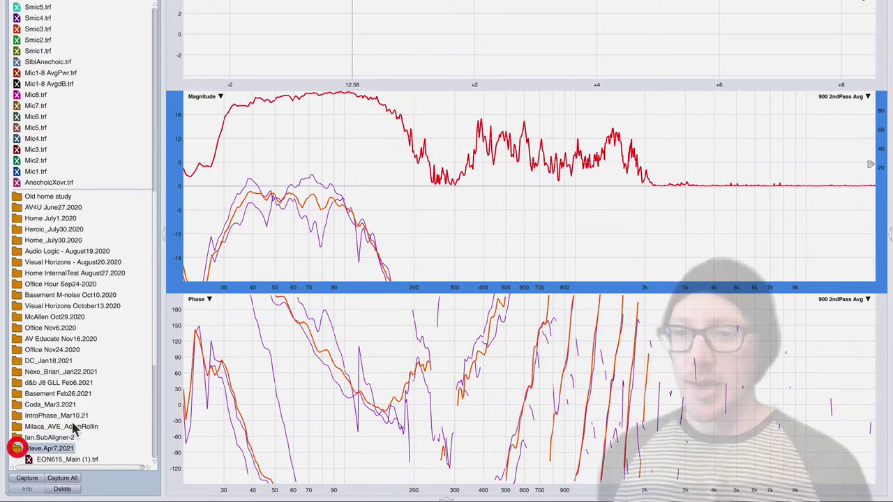
{"action": "scroll", "coordinate": [76, 427], "scroll_direction": "down", "scroll_amount": 5}
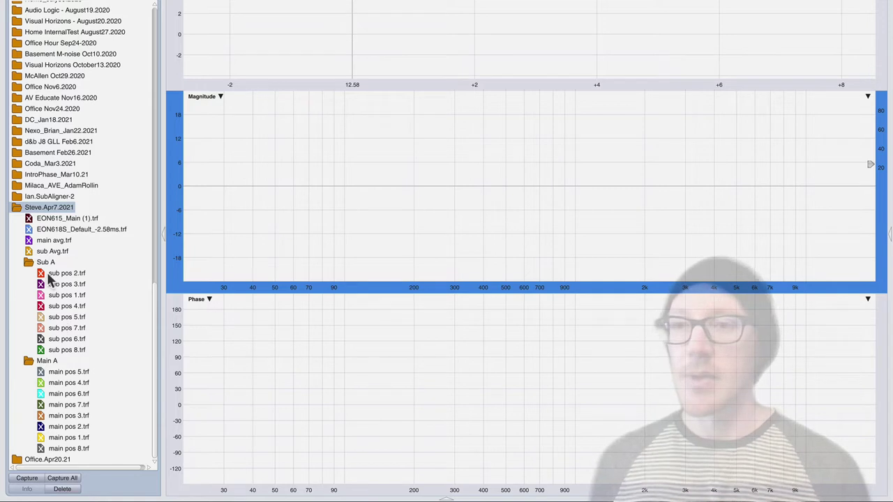
Step: Compare the sub pos 7 and main pos 7 traces with the sub in front, then hide all traces
{"action": "left_click", "coordinate": [40, 330]}
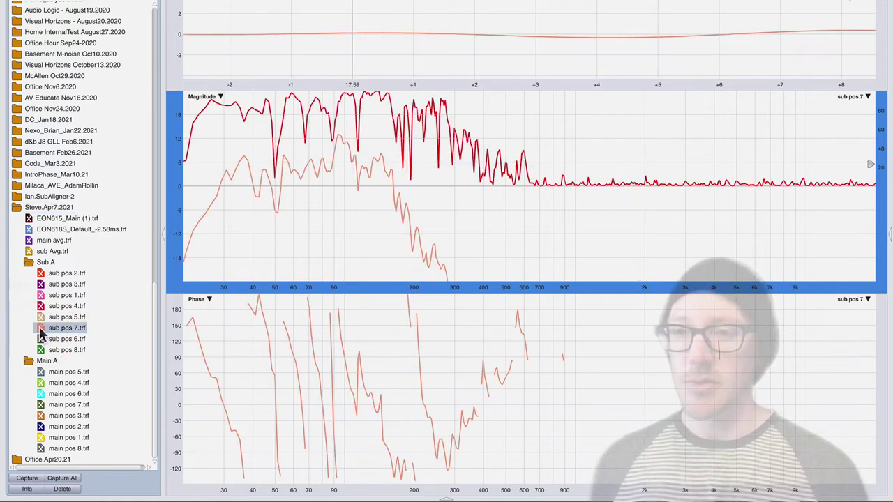
{"action": "left_click", "coordinate": [39, 406]}
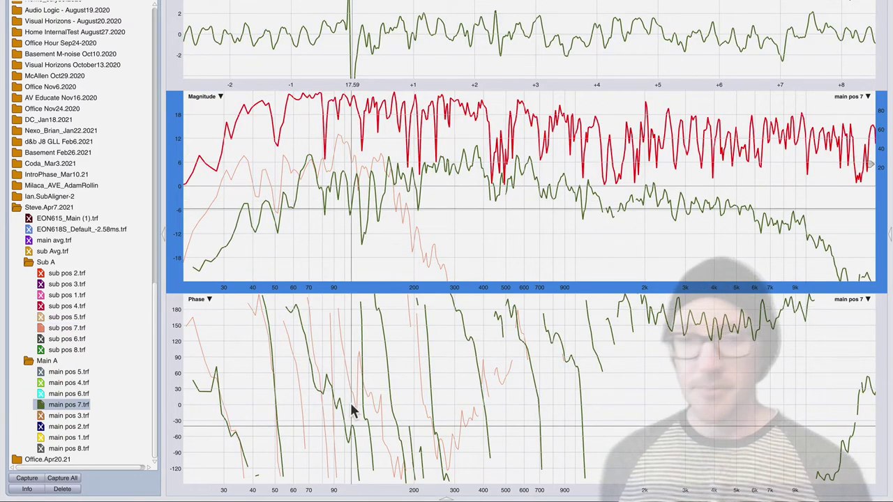
{"action": "key", "text": "Up"}
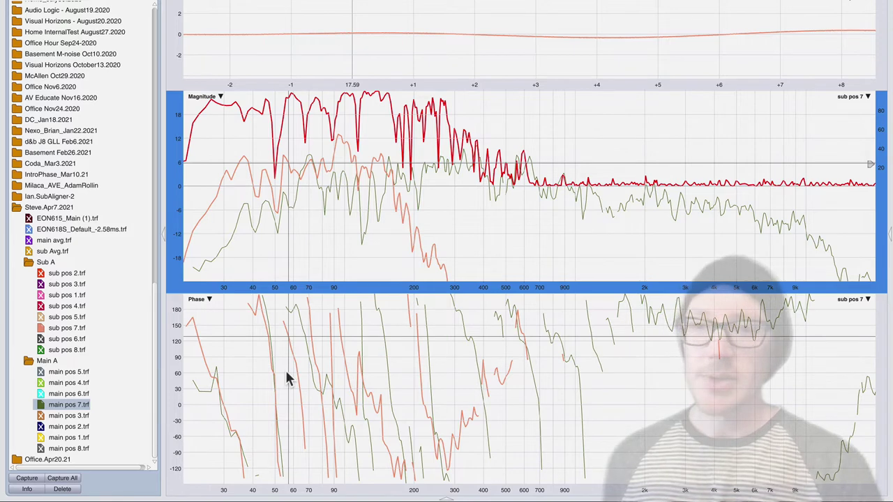
{"action": "key", "text": "h"}
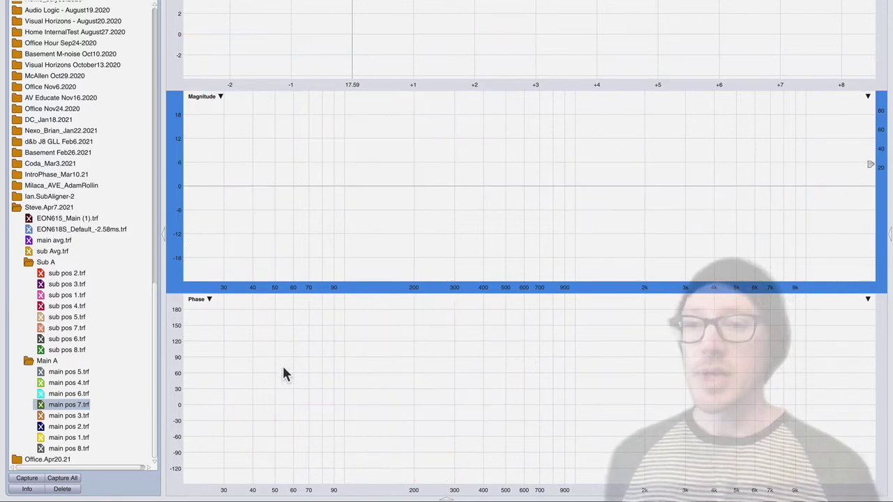
Step: Show main avg, box its phase wrap near 120 Hz with arrows to the magnitude dip and impulse response, and clear the annotations
{"action": "left_click", "coordinate": [31, 242]}
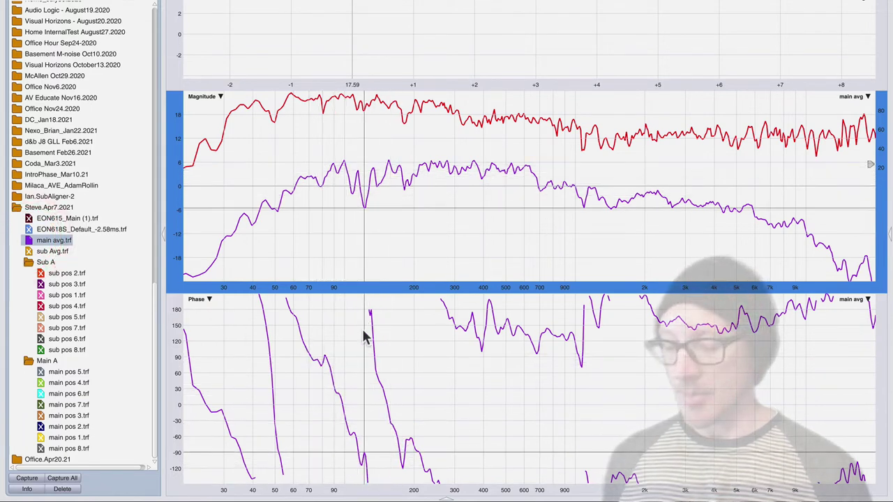
{"action": "key", "text": "super+shift+a"}
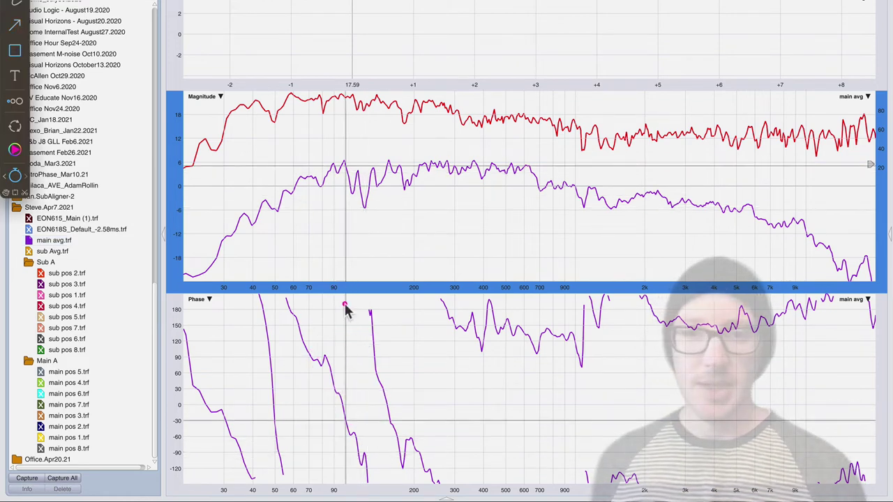
{"action": "mouse_move", "coordinate": [352, 307]}
{"action": "left_mouse_down"}
{"action": "mouse_move", "coordinate": [385, 358]}
{"action": "mouse_move", "coordinate": [379, 462]}
{"action": "mouse_move", "coordinate": [389, 483]}
{"action": "left_mouse_up"}
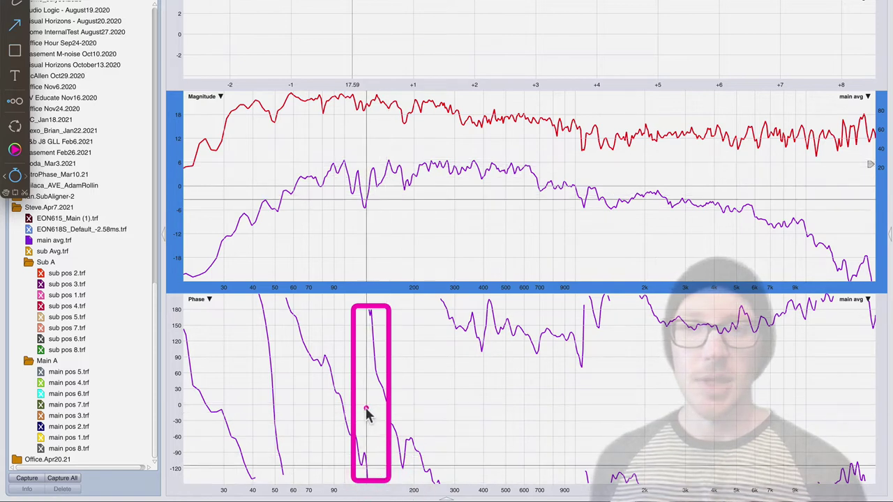
{"action": "left_click_drag", "start_coordinate": [366, 410], "coordinate": [361, 210]}
{"action": "mouse_move", "coordinate": [367, 204]}
{"action": "left_mouse_down"}
{"action": "mouse_move", "coordinate": [472, 90]}
{"action": "mouse_move", "coordinate": [626, 27]}
{"action": "mouse_move", "coordinate": [635, 28]}
{"action": "mouse_move", "coordinate": [631, 41]}
{"action": "left_mouse_up"}
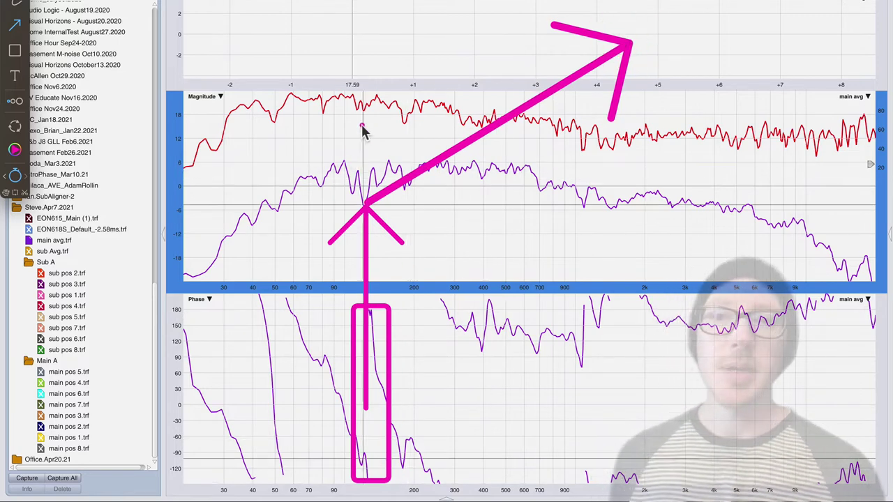
{"action": "left_click_drag", "start_coordinate": [371, 138], "coordinate": [364, 117]}
{"action": "key", "text": "Escape"}
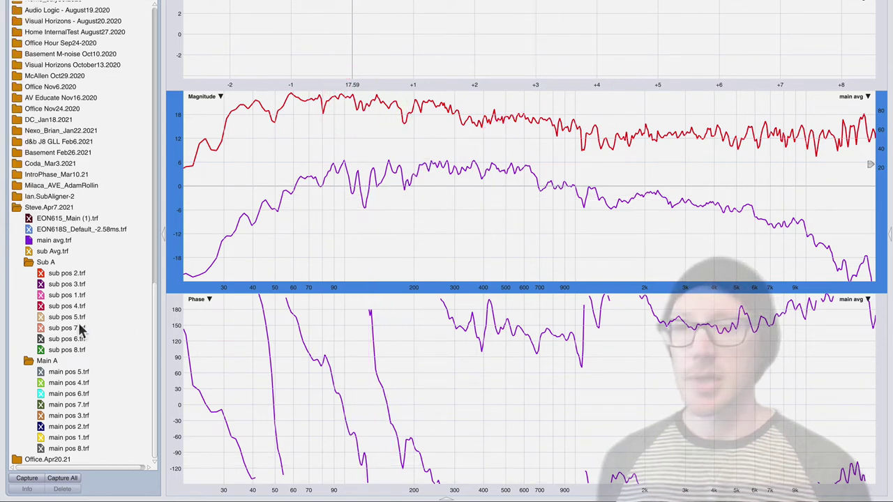
Step: Show main pos 7 over main avg, draw arrows from its magnitude dip to the phase and impulse response plots, and clear them
{"action": "left_click", "coordinate": [40, 273]}
{"action": "left_click", "coordinate": [40, 273]}
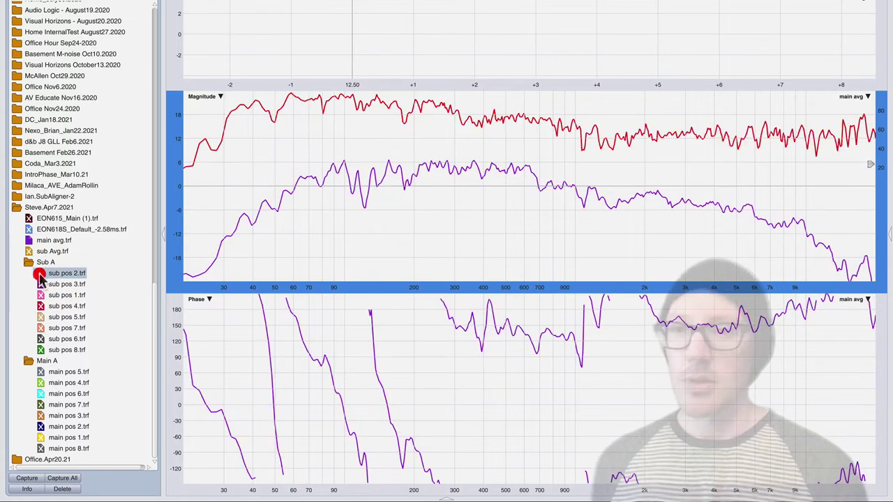
{"action": "left_click", "coordinate": [41, 405]}
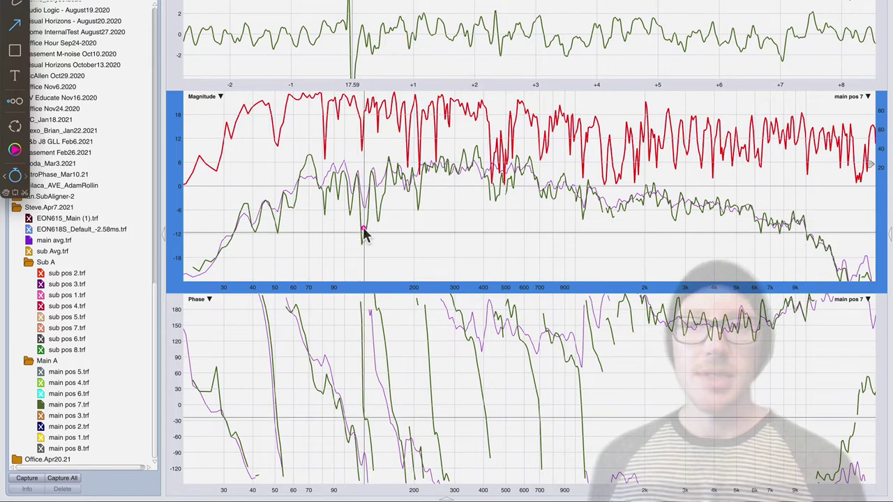
{"action": "left_click_drag", "start_coordinate": [362, 230], "coordinate": [373, 417]}
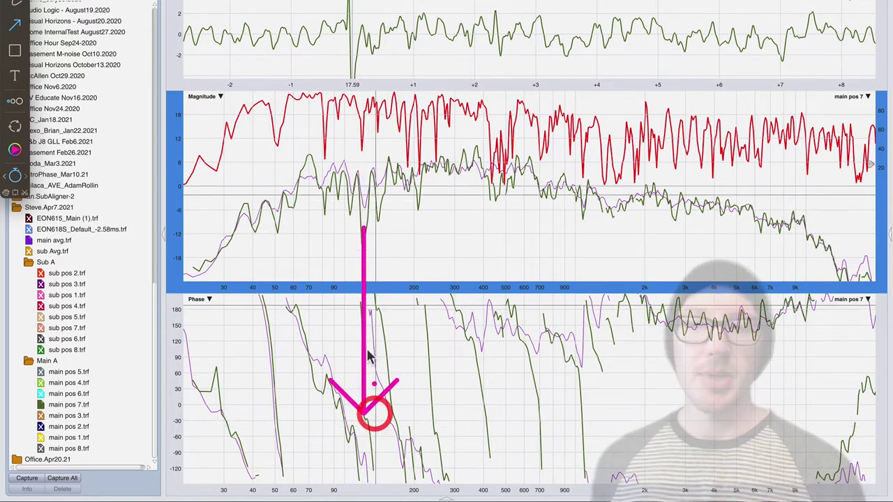
{"action": "left_click_drag", "start_coordinate": [363, 230], "coordinate": [427, 149]}
{"action": "left_click_drag", "start_coordinate": [509, 104], "coordinate": [654, 30]}
{"action": "key", "text": "Escape"}
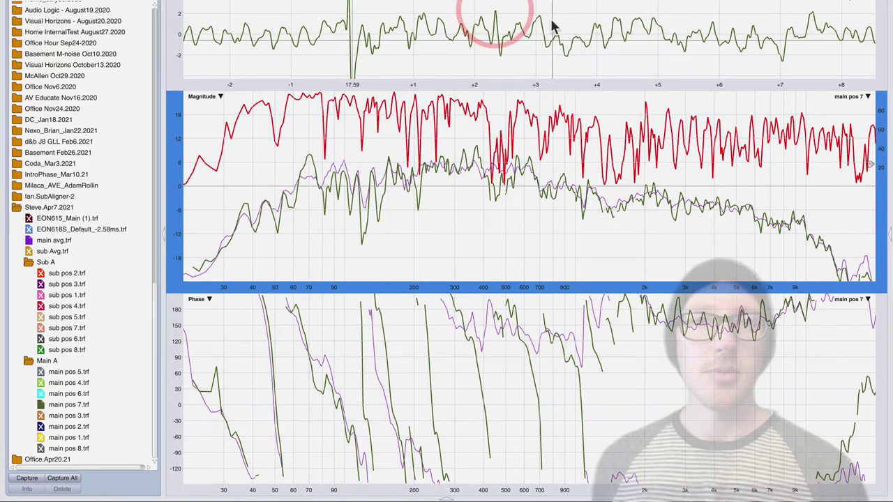
Step: Widen the impulse response plot's time range and hide main pos 7
{"action": "left_click", "coordinate": [551, 24]}
{"action": "scroll", "coordinate": [552, 28], "scroll_direction": "down", "scroll_amount": 3}
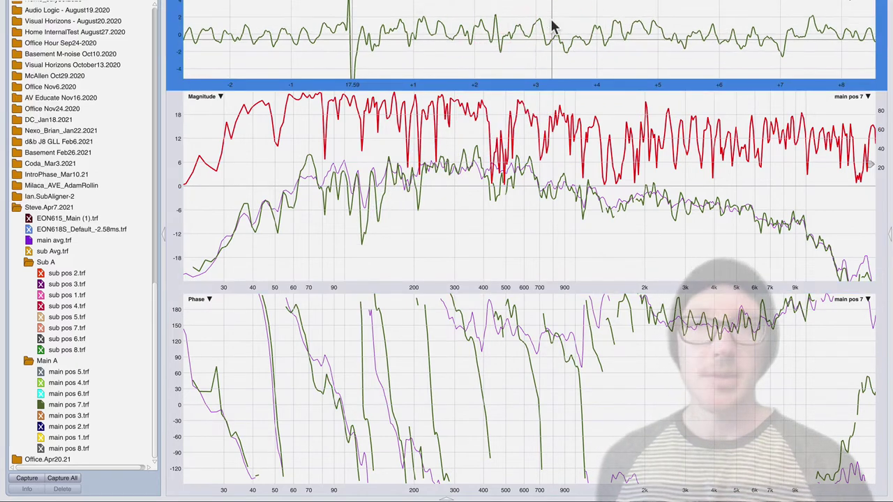
{"action": "left_click", "coordinate": [41, 405]}
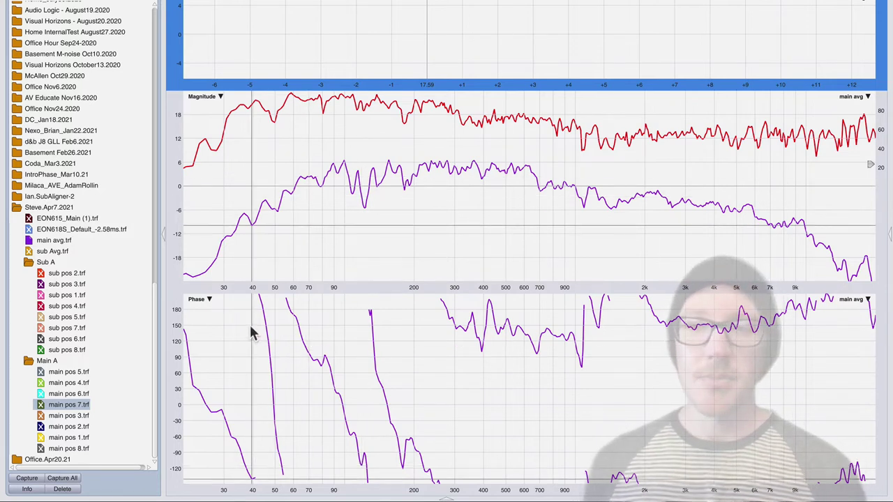
Step: Show sub Avg with main avg, draw a straight line down their phase slope through the crossover region, and clear the annotation
{"action": "left_click", "coordinate": [30, 251]}
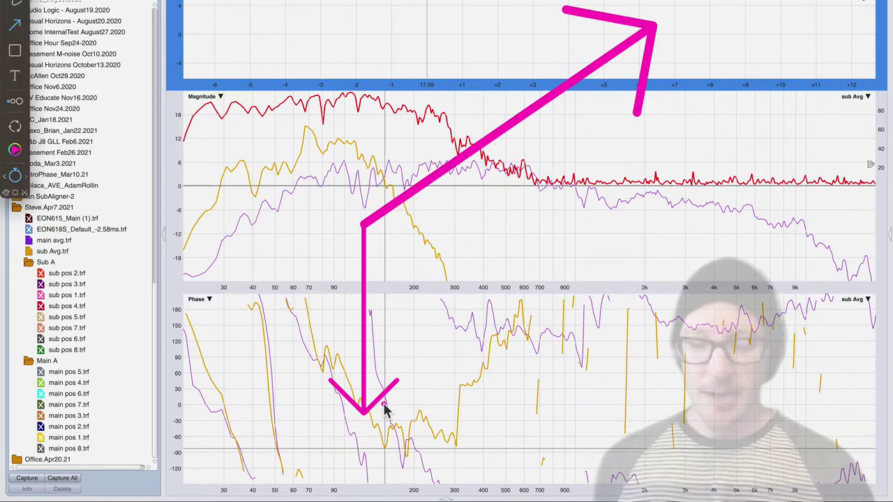
{"action": "left_click_drag", "start_coordinate": [318, 359], "coordinate": [405, 450]}
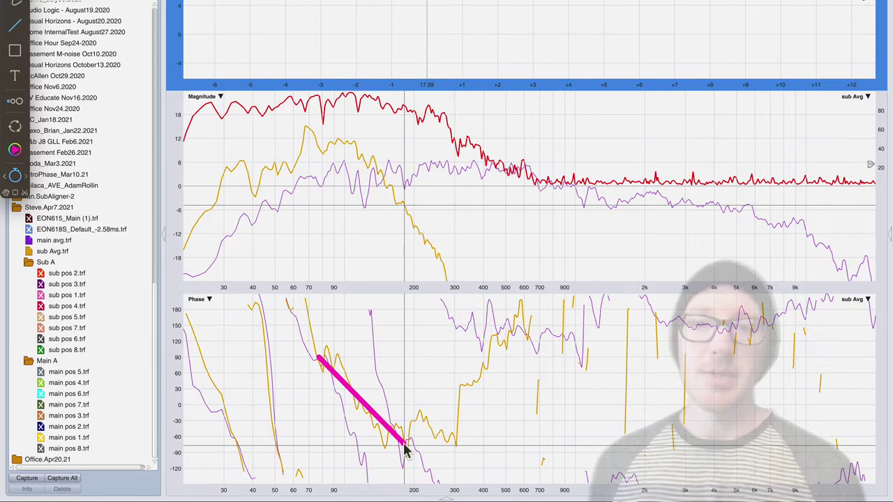
{"action": "key", "text": "Escape"}
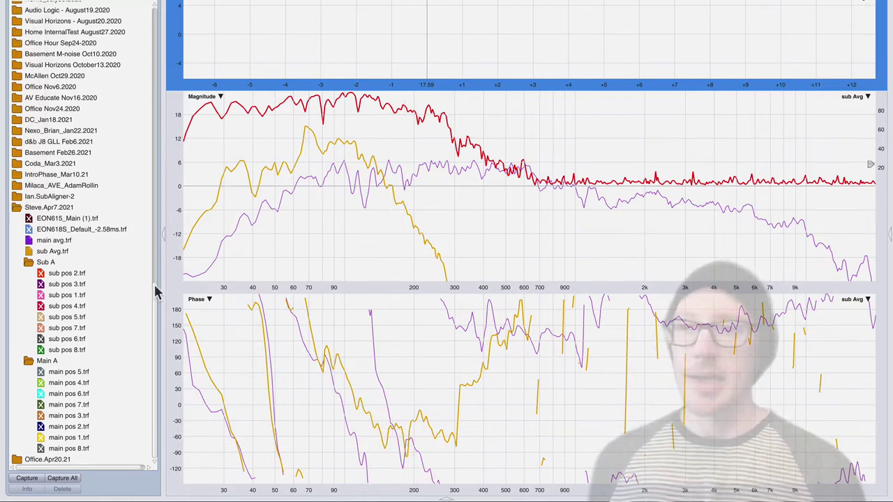
Step: Hide sub Avg, show EON615_Main (1) with main avg, draw straight lines along their phase slopes and wrapped segments, and clear the annotations
{"action": "left_click", "coordinate": [29, 252]}
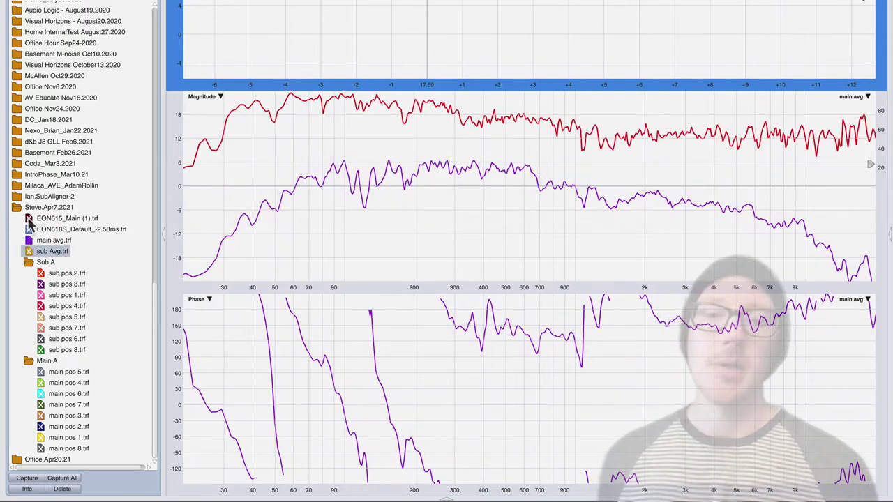
{"action": "left_click", "coordinate": [30, 220]}
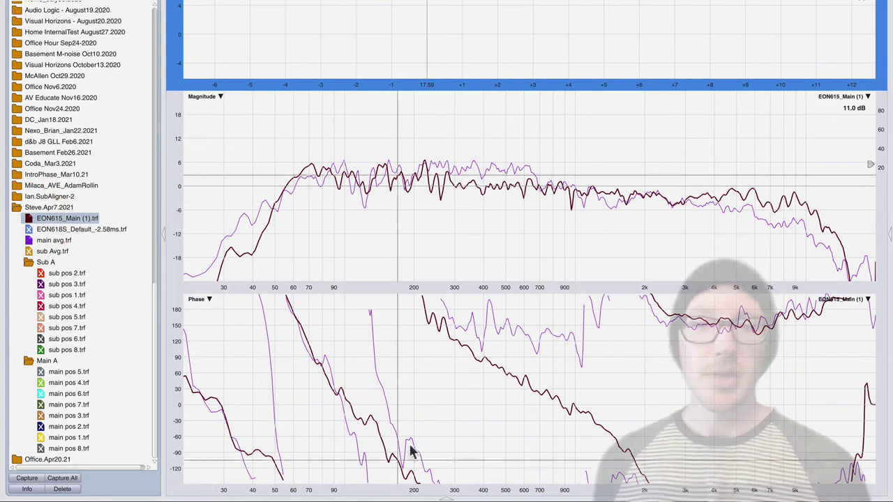
{"action": "left_click_drag", "start_coordinate": [317, 358], "coordinate": [404, 443]}
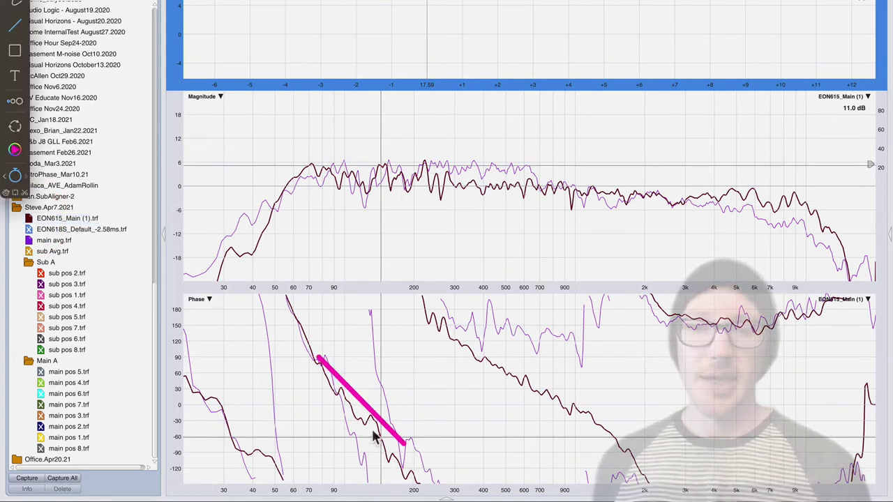
{"action": "left_click_drag", "start_coordinate": [315, 366], "coordinate": [404, 471]}
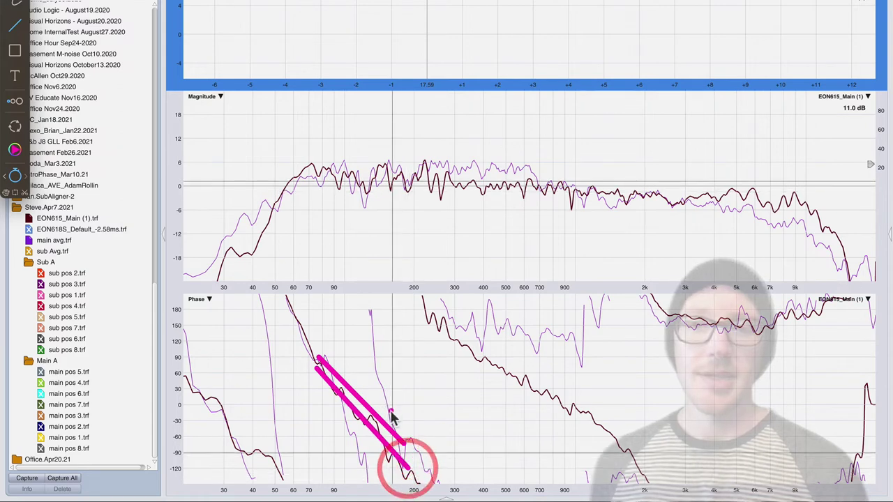
{"action": "left_click_drag", "start_coordinate": [390, 412], "coordinate": [368, 311]}
{"action": "left_click_drag", "start_coordinate": [343, 418], "coordinate": [369, 475]}
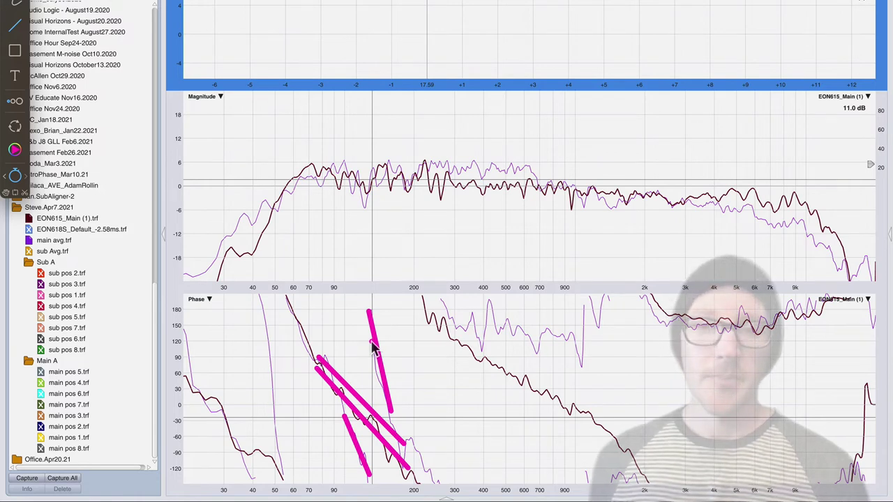
{"action": "left_click", "coordinate": [321, 377]}
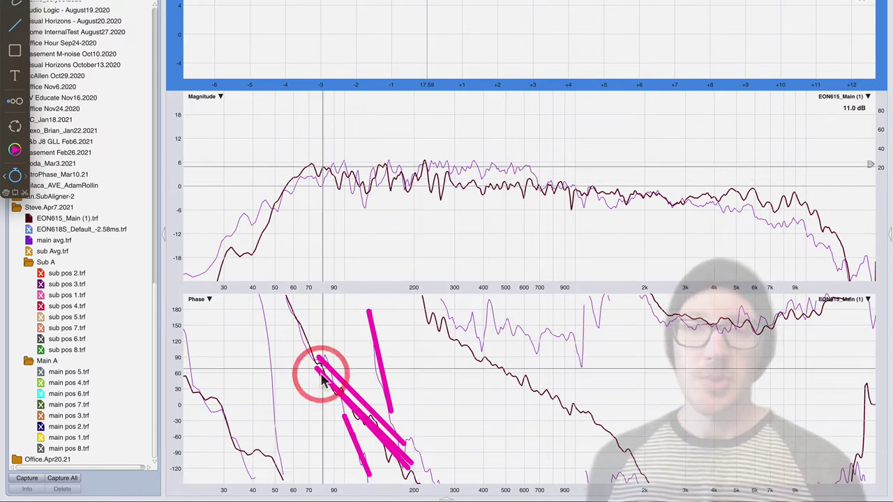
{"action": "key", "text": "Escape"}
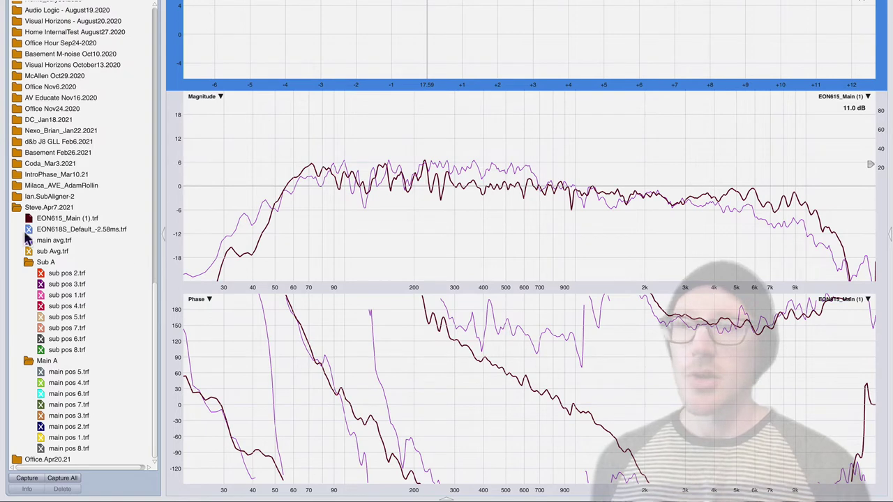
Step: Show EON618S_Default_-2.58ms with the main traces, mark the phase slope near 200 Hz, and clear the annotation
{"action": "left_click", "coordinate": [29, 229]}
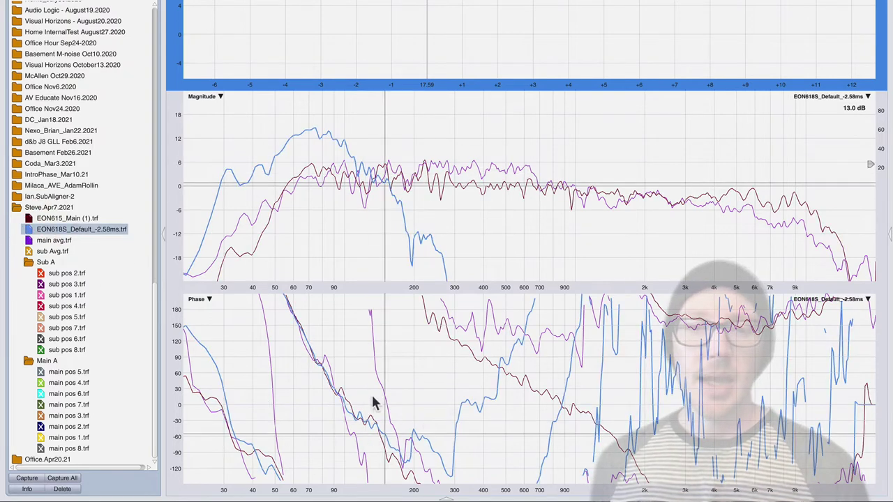
{"action": "key", "text": "super+shift+a"}
{"action": "left_click", "coordinate": [415, 468]}
{"action": "key", "text": "Escape"}
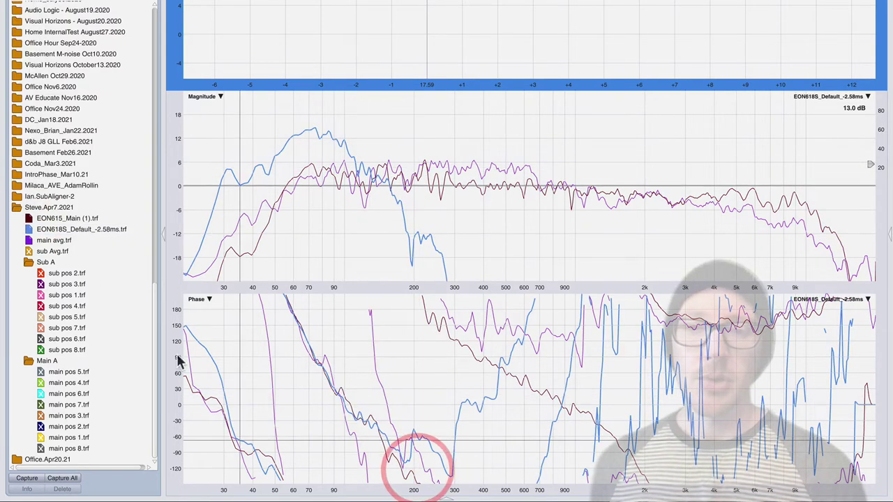
Step: Bring main avg to the front and shift the phase plot's vertical range by about 25 degrees around its wrap
{"action": "left_click", "coordinate": [377, 328]}
{"action": "left_click_drag", "start_coordinate": [376, 328], "coordinate": [378, 317]}
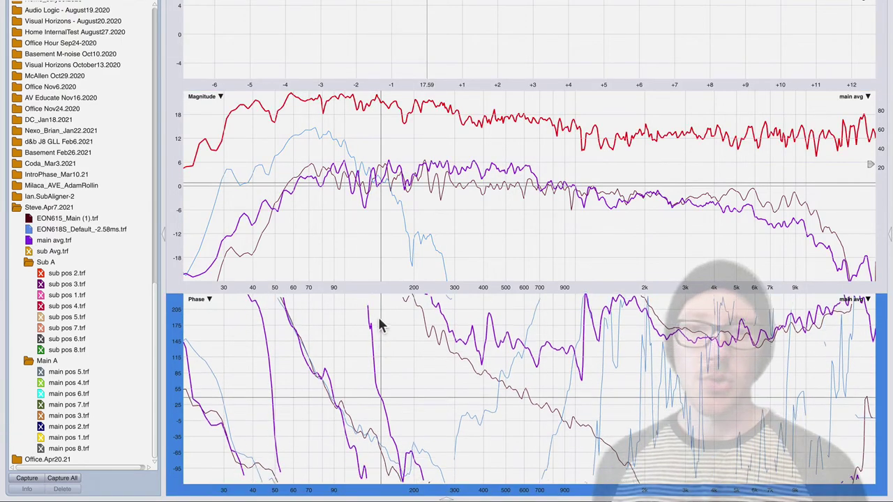
{"action": "left_click", "coordinate": [395, 364]}
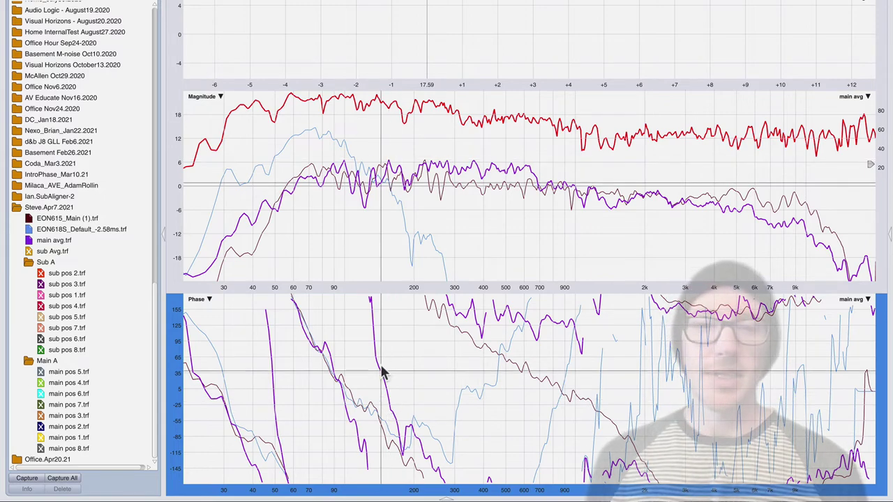
Step: Show main pos 6, main pos 7, main pos 3 and main pos 2 along with main avg and the EON traces
{"action": "left_click", "coordinate": [40, 316]}
{"action": "left_click", "coordinate": [40, 328]}
{"action": "left_click", "coordinate": [39, 393]}
{"action": "left_click", "coordinate": [41, 404]}
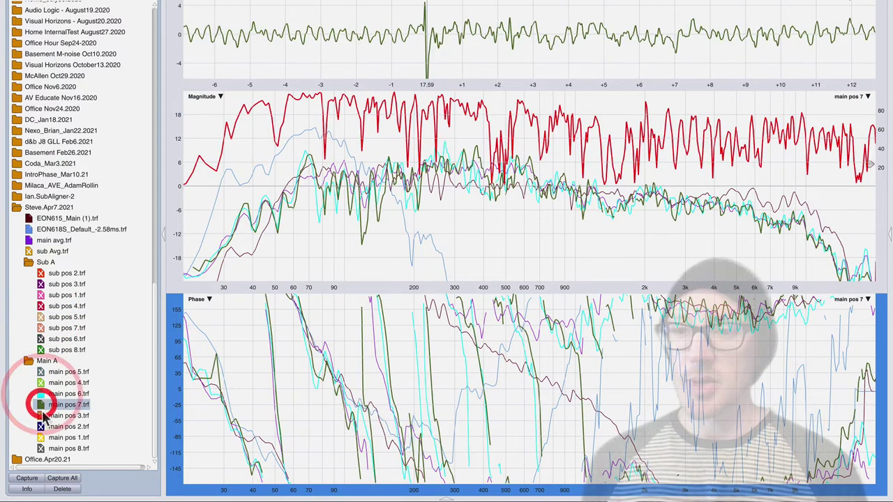
{"action": "left_click", "coordinate": [40, 416]}
{"action": "left_click", "coordinate": [41, 426]}
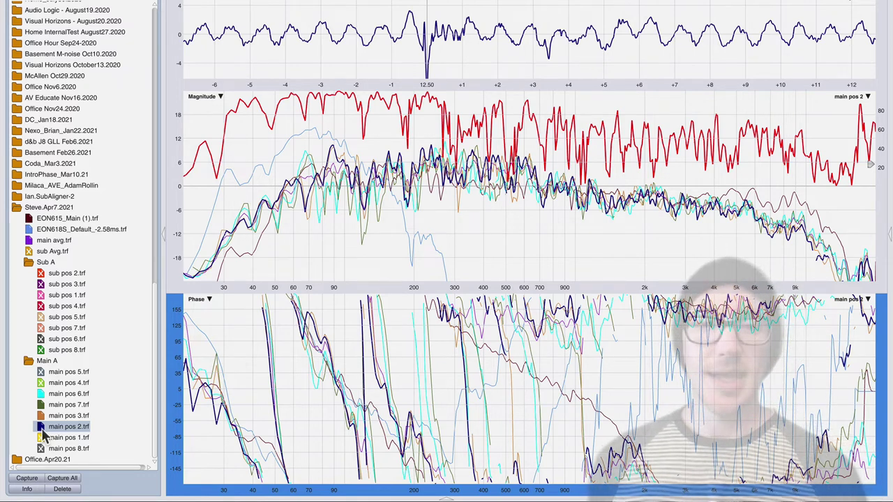
Step: Switch to REW and import the eight impulse responses 01 E 8 2 m.wav through 08 E 8 12,5 m.wav from Finder
{"action": "key", "text": "super+Tab"}
{"action": "key", "text": "super+Tab"}
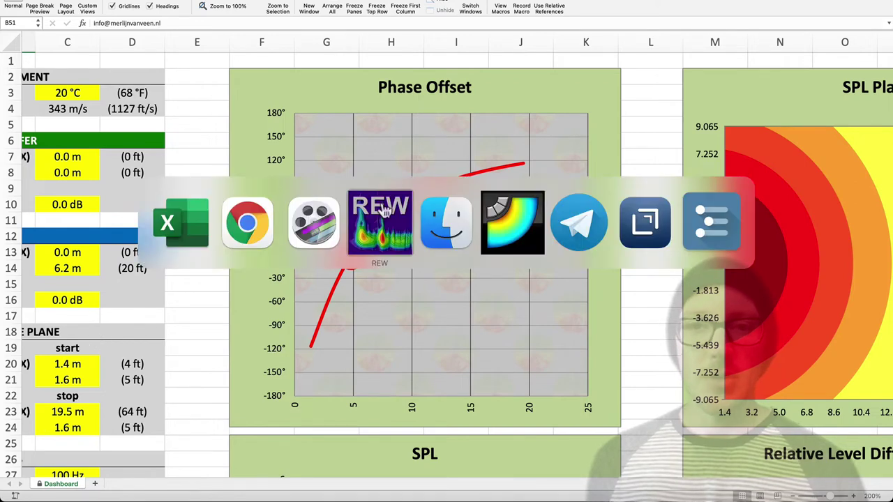
{"action": "left_click", "coordinate": [383, 210]}
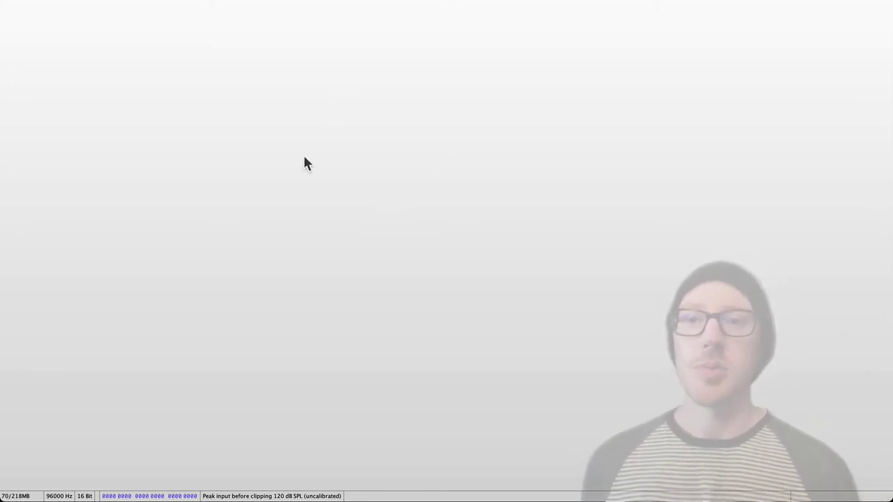
{"action": "key", "text": "super+Tab"}
{"action": "left_click", "coordinate": [444, 234]}
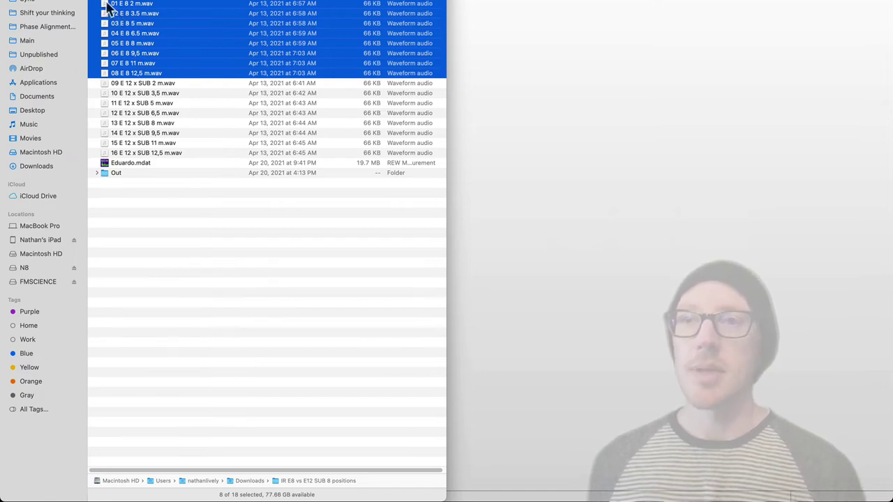
{"action": "left_click_drag", "start_coordinate": [106, 7], "coordinate": [568, 178]}
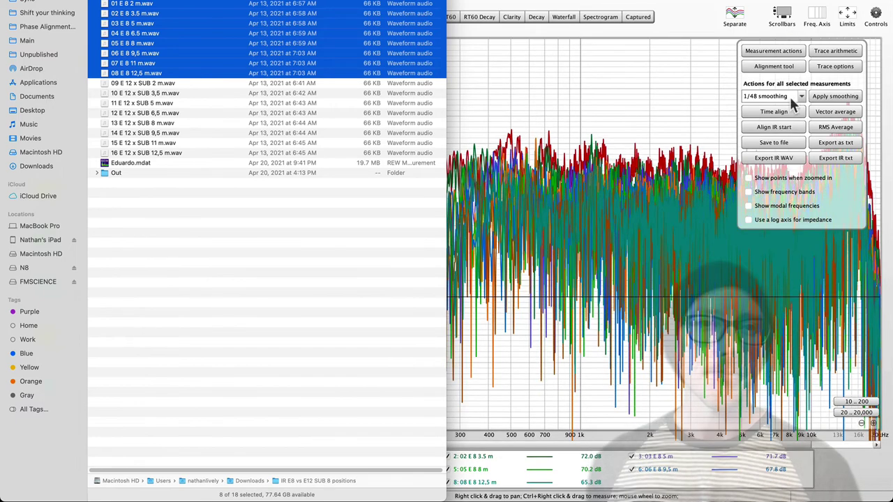
Step: Apply 1/48 smoothing to all eight imported measurements
{"action": "left_click", "coordinate": [791, 95]}
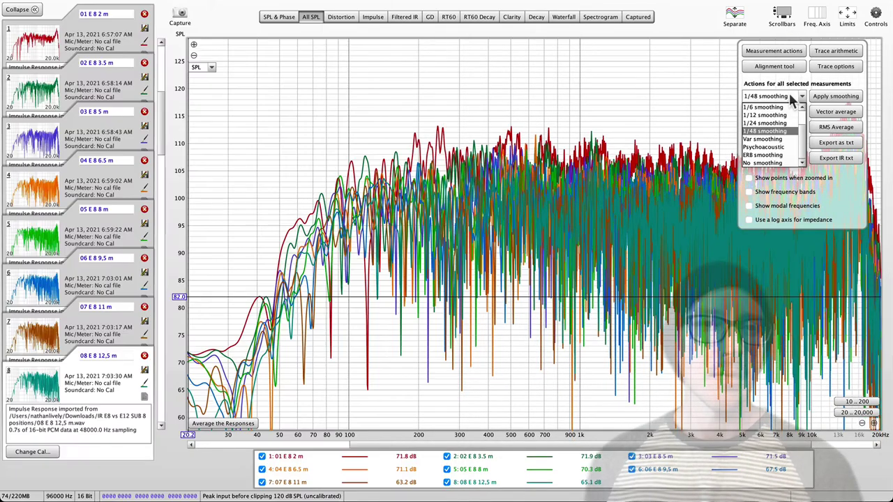
{"action": "left_click", "coordinate": [765, 130]}
{"action": "left_click", "coordinate": [824, 98]}
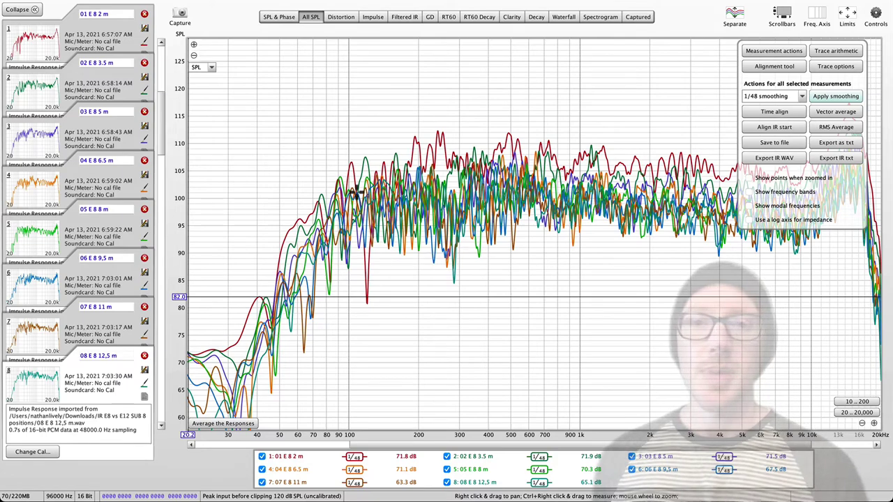
Step: Switch to the browser and review the Sound Design Live article's measurement positions section and its figures of individual and averaged traces
{"action": "key", "text": "super+Tab"}
{"action": "scroll", "coordinate": [395, 234], "scroll_direction": "up", "scroll_amount": 10}
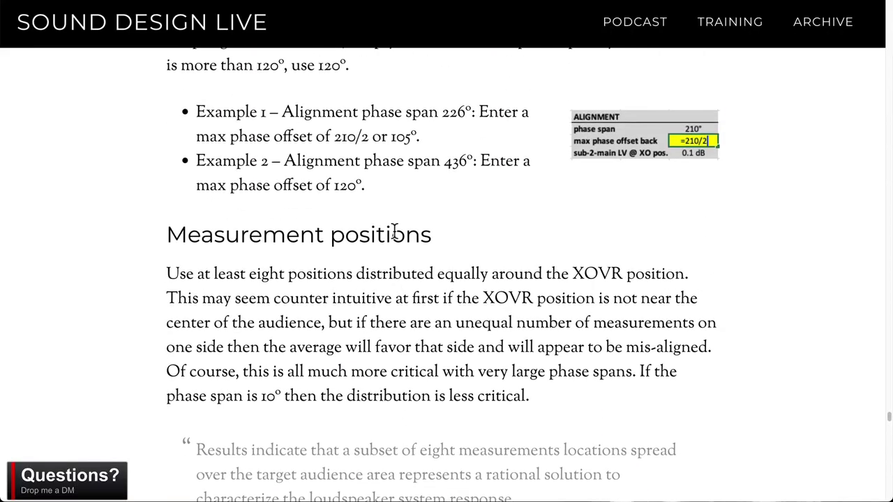
{"action": "scroll", "coordinate": [395, 233], "scroll_direction": "up", "scroll_amount": 10}
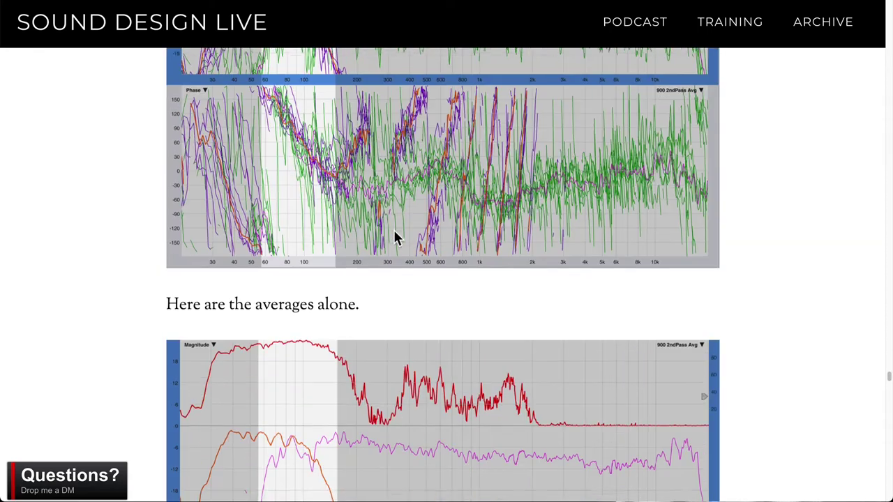
{"action": "scroll", "coordinate": [394, 237], "scroll_direction": "up", "scroll_amount": 5}
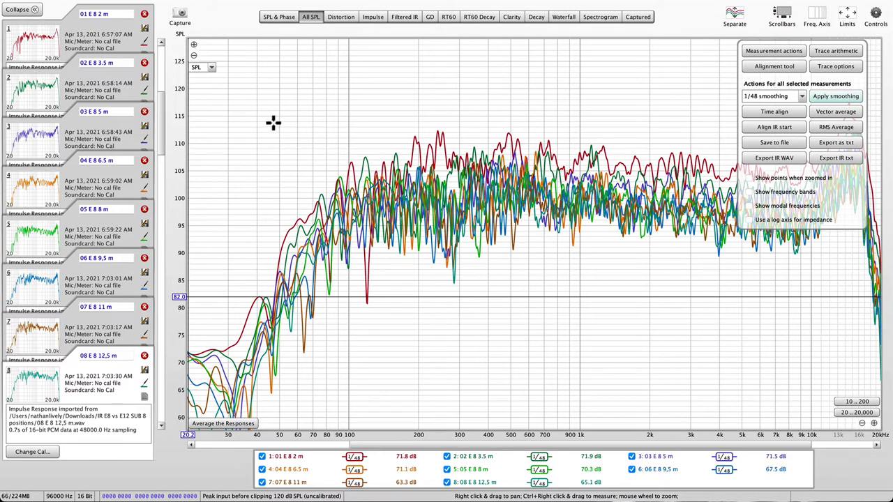
Step: Box a 239 Hz wide low-frequency region on REW's All SPL graph, dismiss it, and time align all eight measurements
{"action": "mouse_move", "coordinate": [273, 122]}
{"action": "left_mouse_down"}
{"action": "mouse_move", "coordinate": [435, 307]}
{"action": "mouse_move", "coordinate": [489, 314]}
{"action": "mouse_move", "coordinate": [486, 303]}
{"action": "mouse_move", "coordinate": [454, 291]}
{"action": "left_mouse_up"}
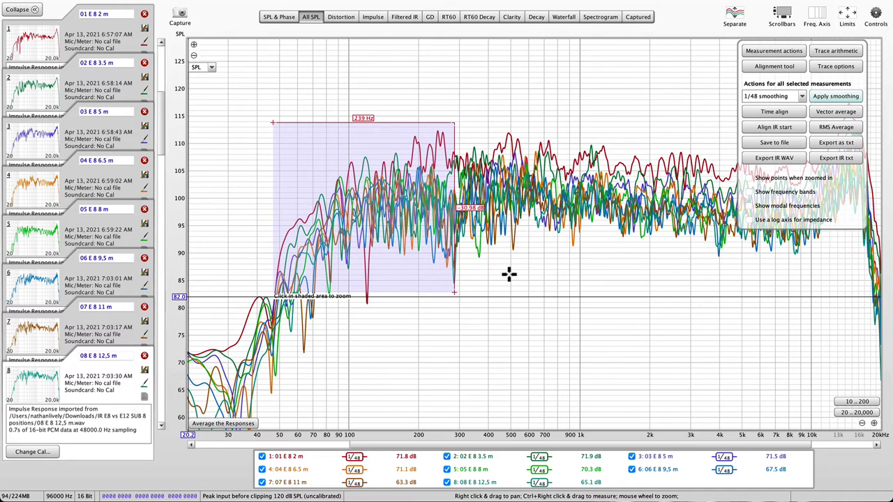
{"action": "left_click", "coordinate": [510, 274]}
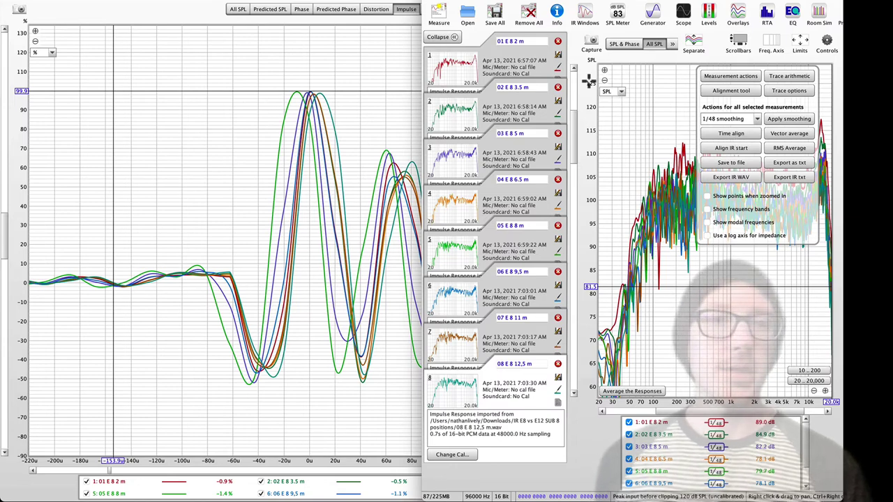
{"action": "left_click", "coordinate": [731, 135]}
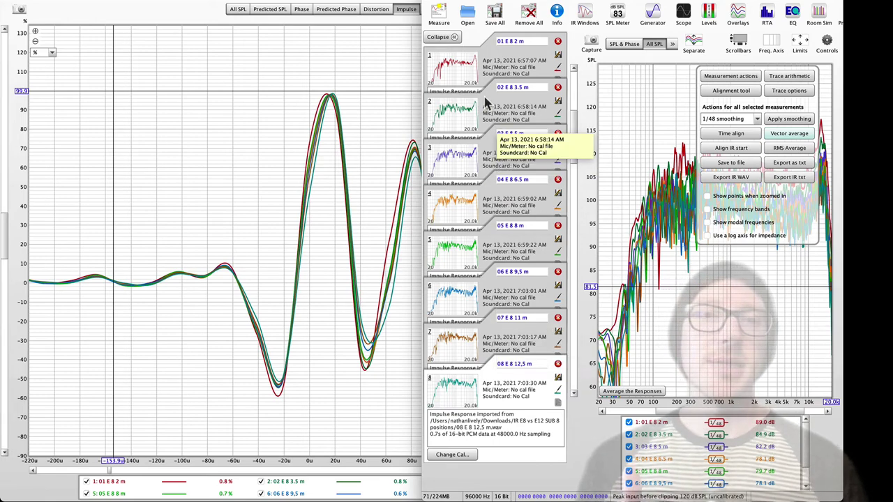
Step: Select measurements 01 E 8 2 m and 02 E 8 3.5 m in turn, and view the info for 01 E 8 2 m
{"action": "left_click", "coordinate": [487, 67]}
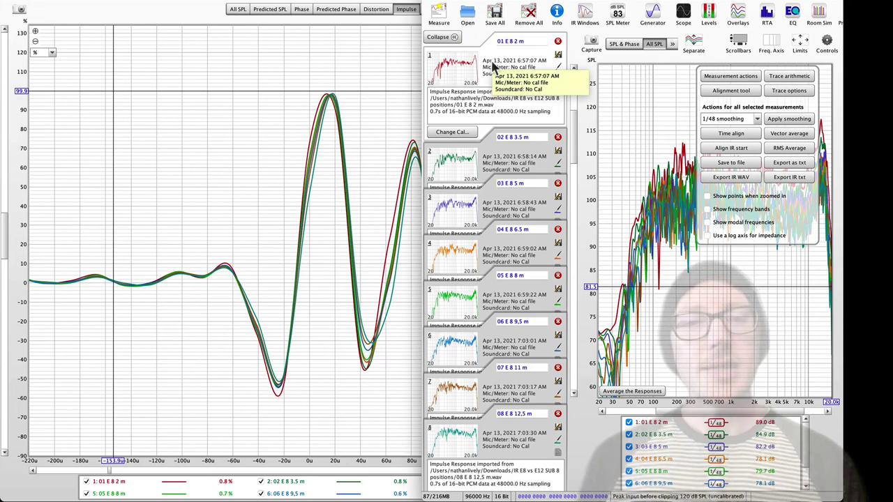
{"action": "left_click", "coordinate": [439, 156]}
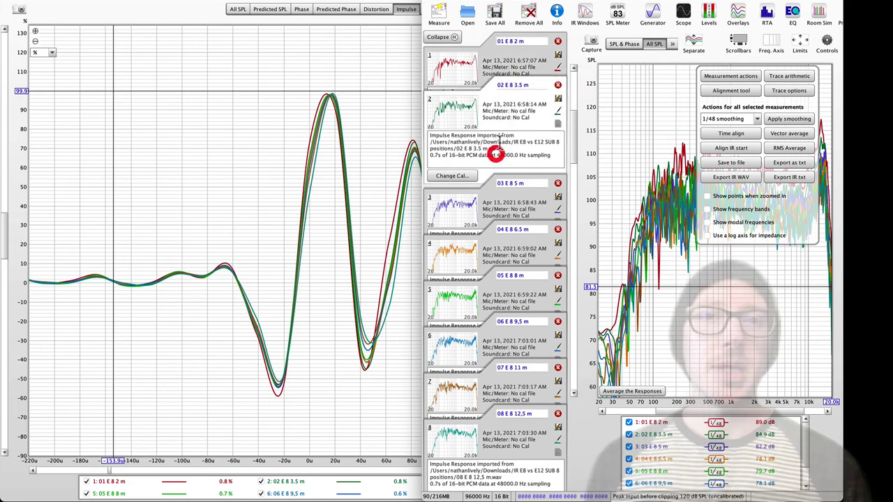
{"action": "left_click", "coordinate": [499, 76]}
{"action": "left_click", "coordinate": [557, 11]}
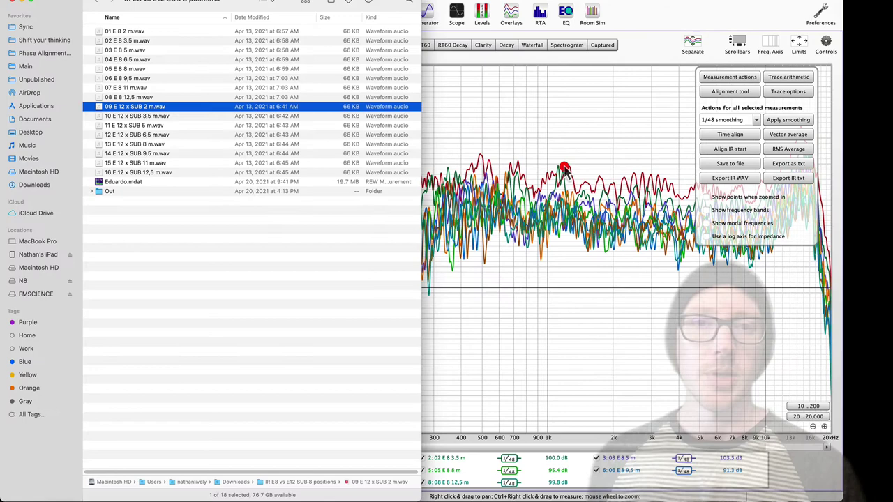
Step: Import 09 E 12 x SUB 2 m.wav from Finder, and view the measurement info for 01 E 8 2 m
{"action": "left_click_drag", "start_coordinate": [586, 169], "coordinate": [562, 152]}
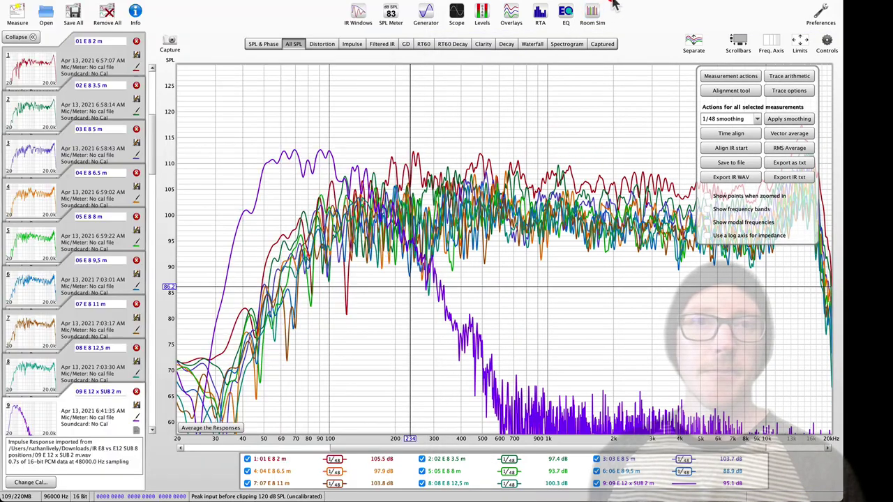
{"action": "left_click", "coordinate": [614, 6]}
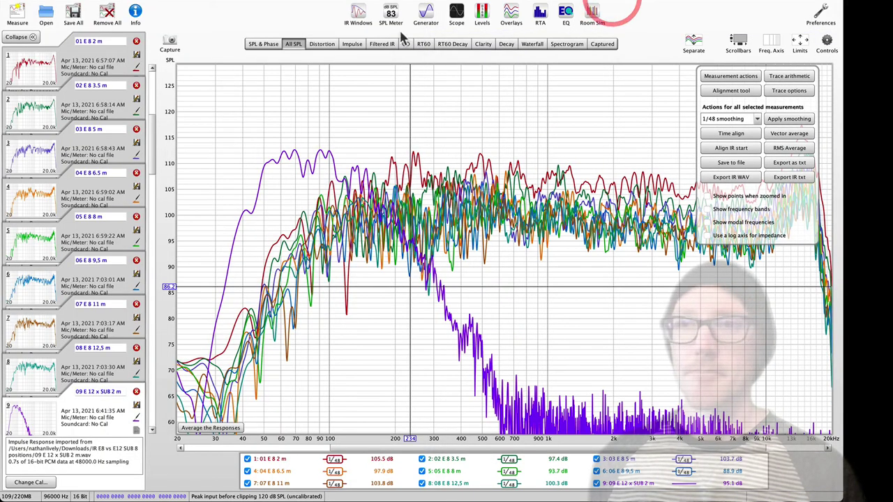
{"action": "left_click", "coordinate": [102, 52]}
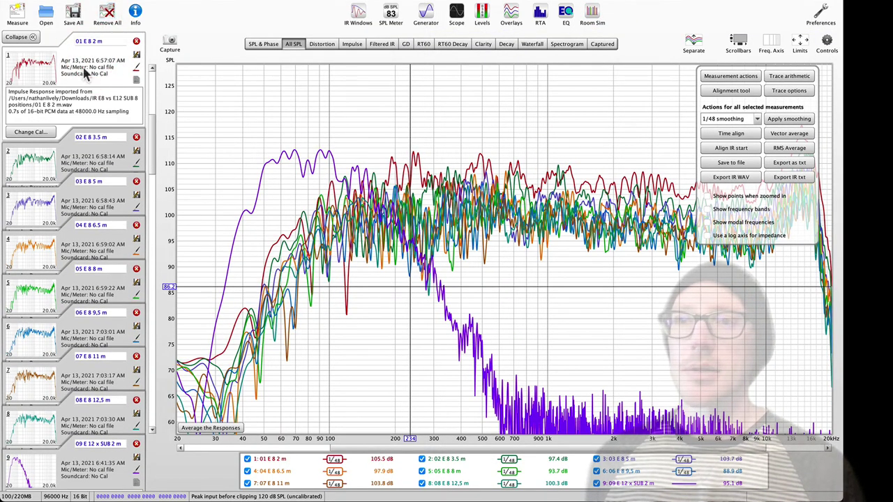
{"action": "left_click", "coordinate": [137, 12]}
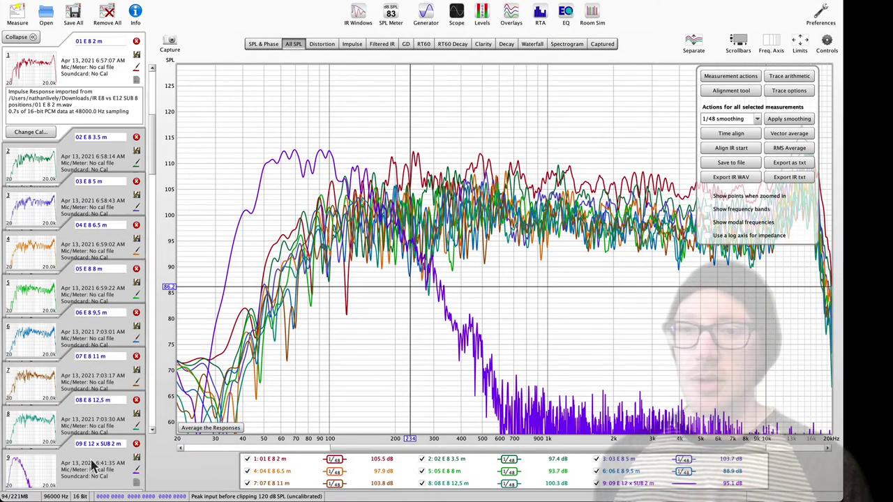
Step: Apply a t=0 offset of -0.008 ms to measurement 09 E 12 x SUB 2 m on its SPL and phase graph
{"action": "scroll", "coordinate": [93, 466], "scroll_direction": "down", "scroll_amount": 2}
{"action": "left_click", "coordinate": [92, 466]}
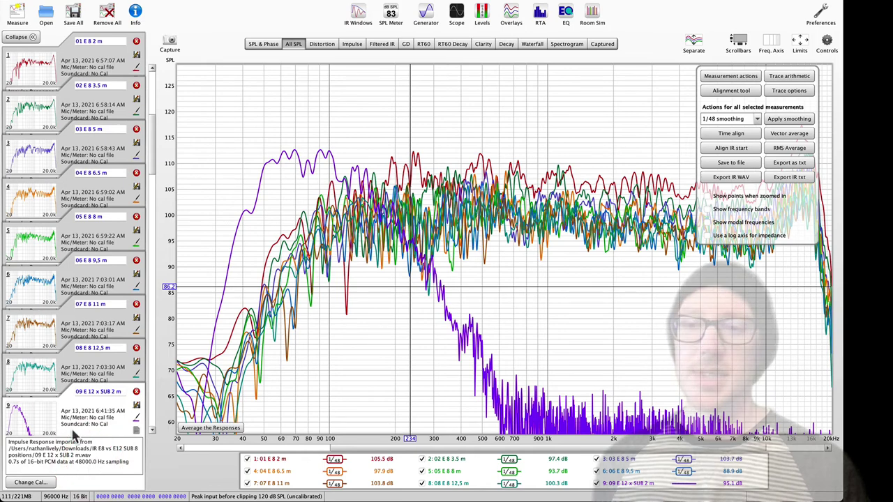
{"action": "left_click", "coordinate": [265, 45]}
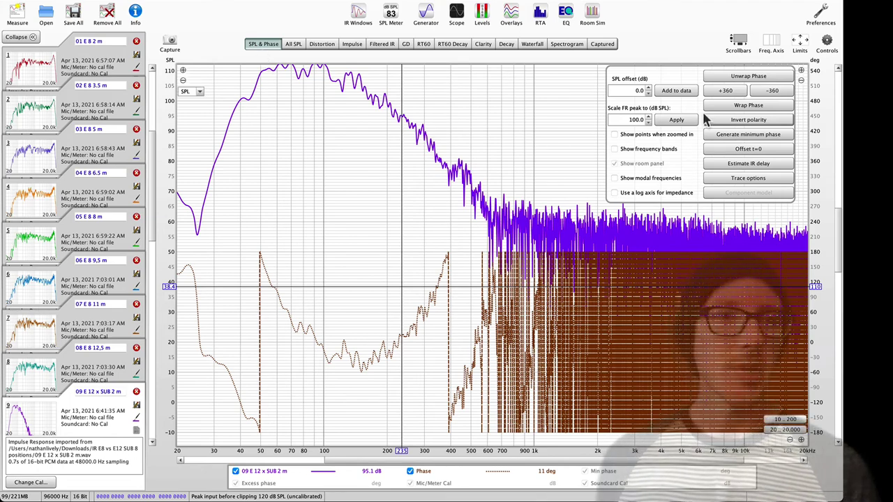
{"action": "left_click", "coordinate": [742, 150]}
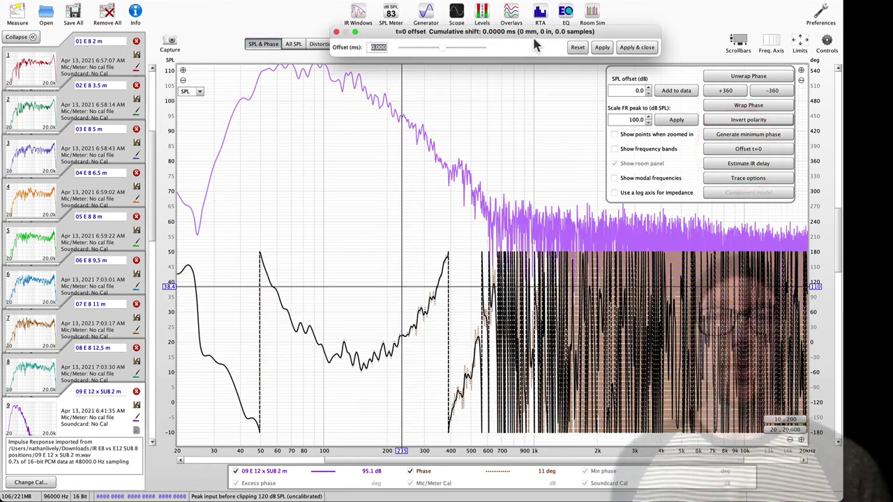
{"action": "left_click_drag", "start_coordinate": [389, 28], "coordinate": [348, 55]}
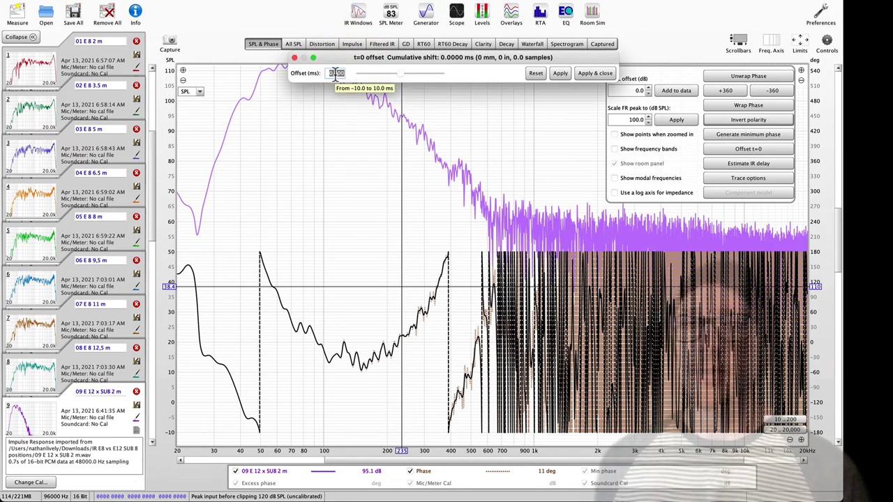
{"action": "left_click", "coordinate": [335, 73]}
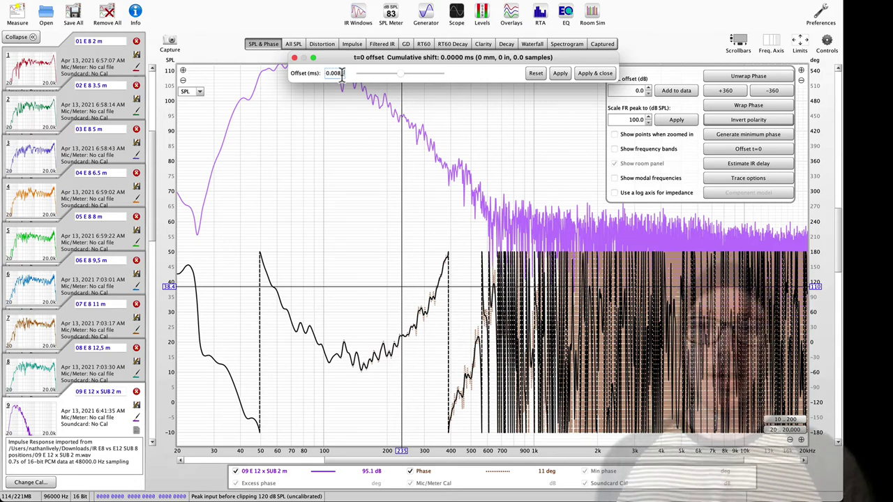
{"action": "type", "text": "-0.008"}
{"action": "key", "text": "Return"}
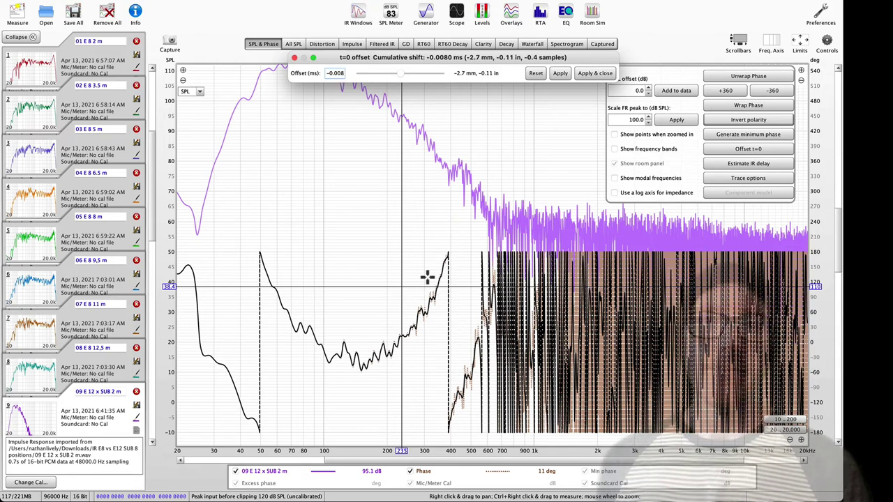
{"action": "left_click", "coordinate": [605, 76]}
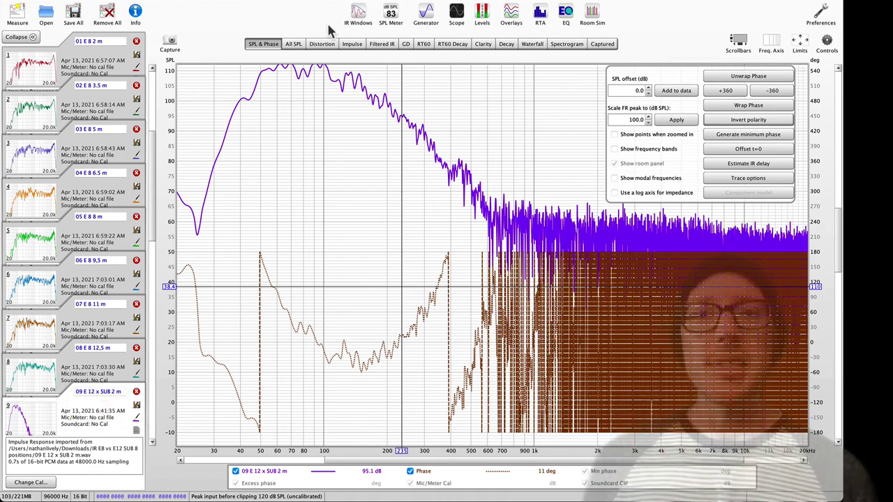
Step: Remove all measurements and open the saved measurement file Eduardo.mdat
{"action": "left_click", "coordinate": [302, 45]}
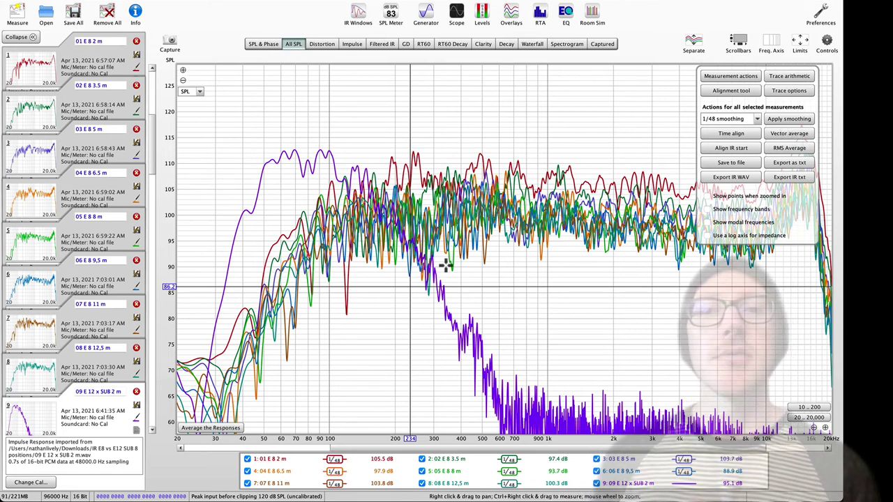
{"action": "left_click", "coordinate": [108, 20]}
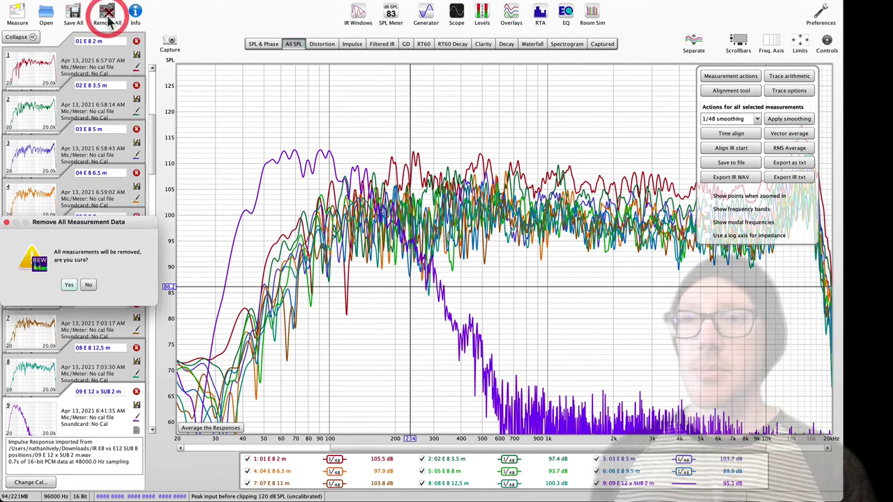
{"action": "left_click", "coordinate": [70, 285]}
{"action": "left_click", "coordinate": [45, 15]}
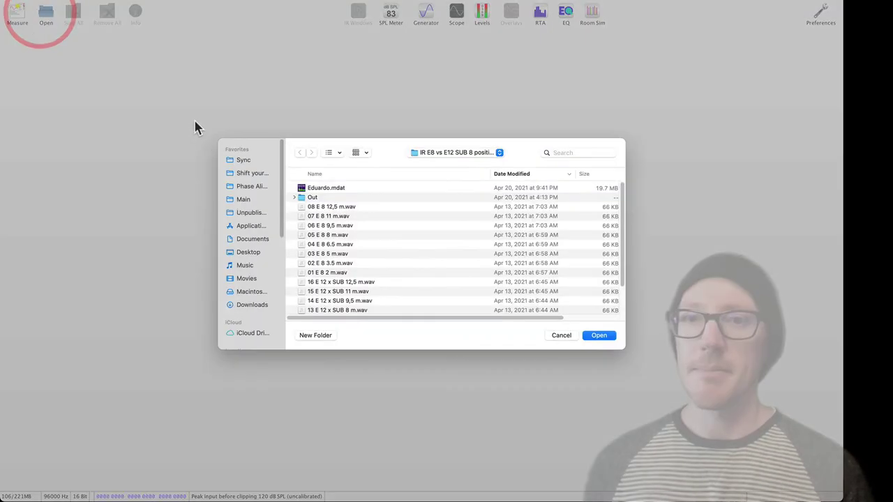
{"action": "double_click", "coordinate": [314, 188]}
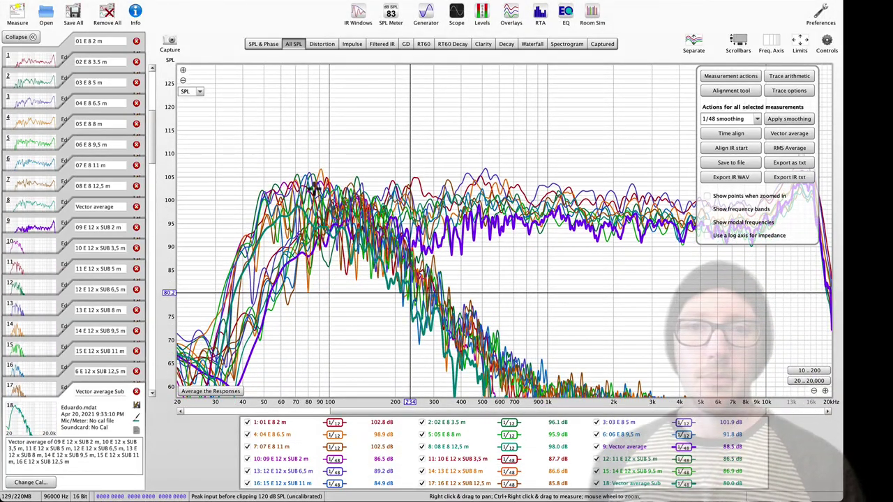
Step: Show only the Vector average and Vector average Sub traces on the All SPL graph
{"action": "right_click", "coordinate": [450, 431]}
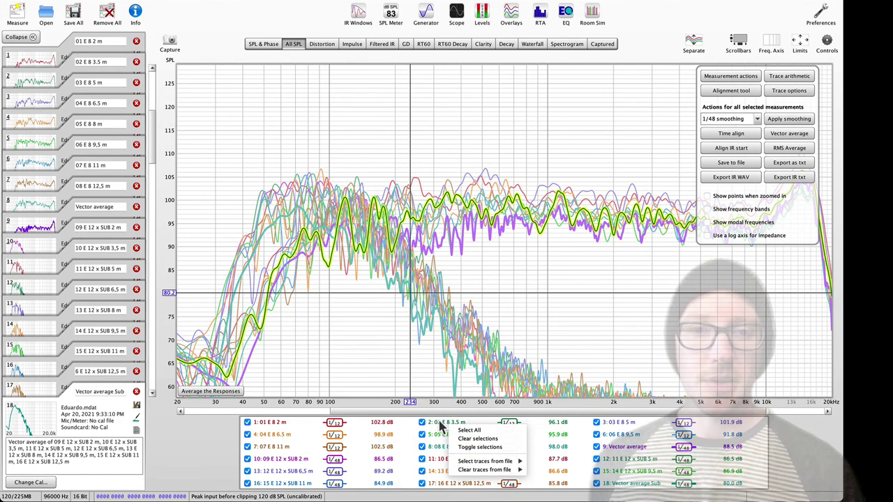
{"action": "left_click", "coordinate": [477, 439]}
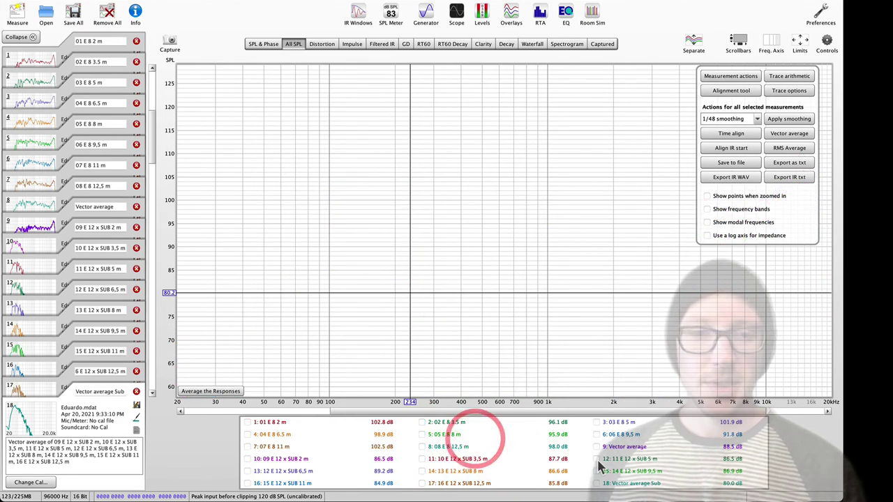
{"action": "left_click", "coordinate": [617, 484]}
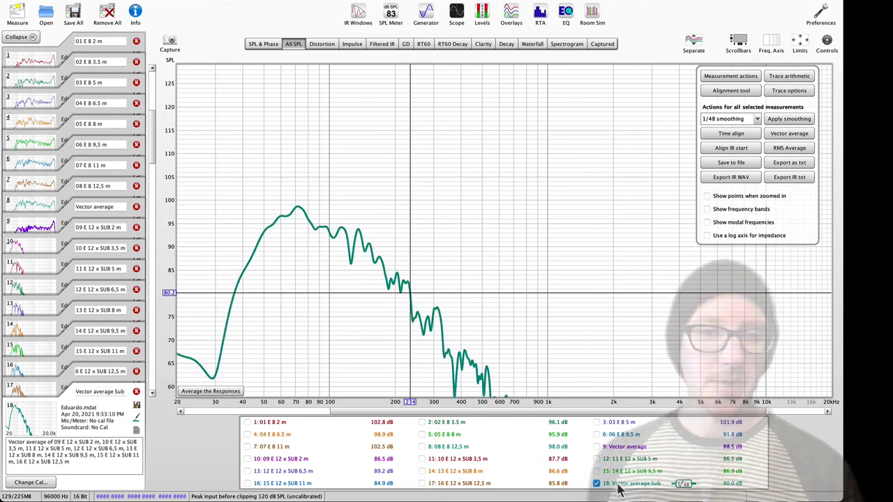
{"action": "left_click", "coordinate": [623, 448]}
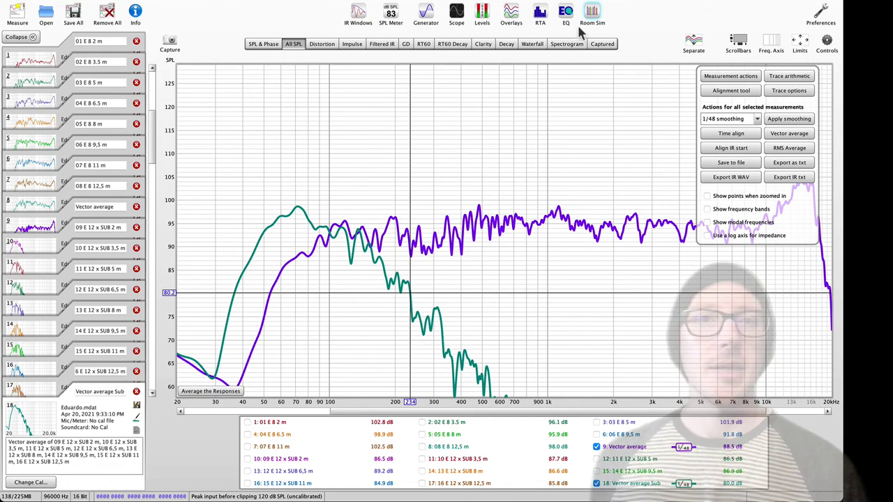
Step: Enlarge the Overlays window and show only Vector average and Vector average Sub on its Predicted Phase graph
{"action": "left_click", "coordinate": [516, 15]}
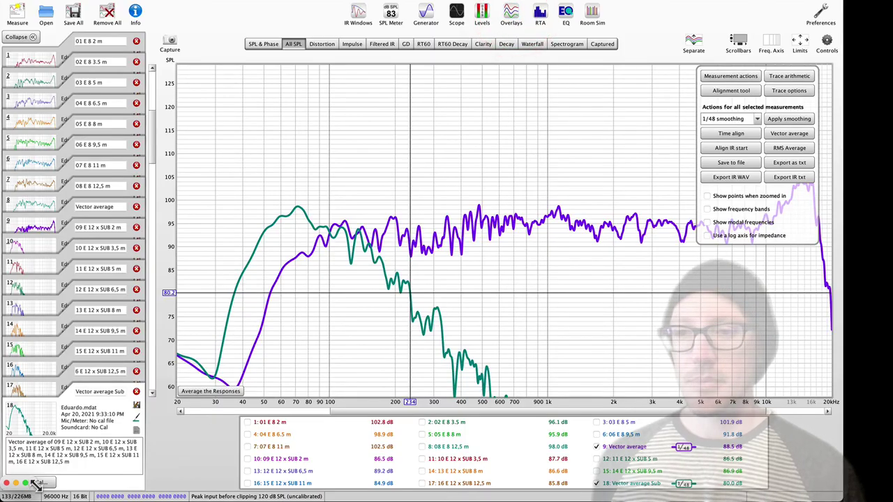
{"action": "left_click", "coordinate": [27, 483]}
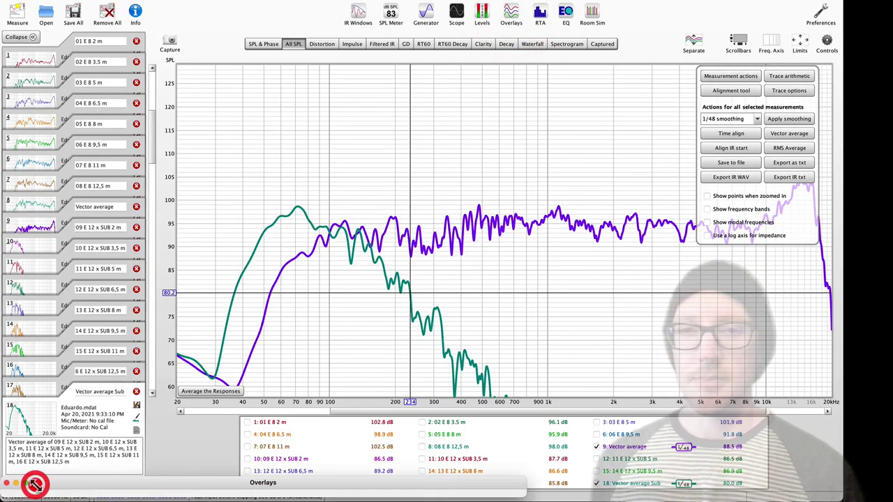
{"action": "double_click", "coordinate": [120, 482]}
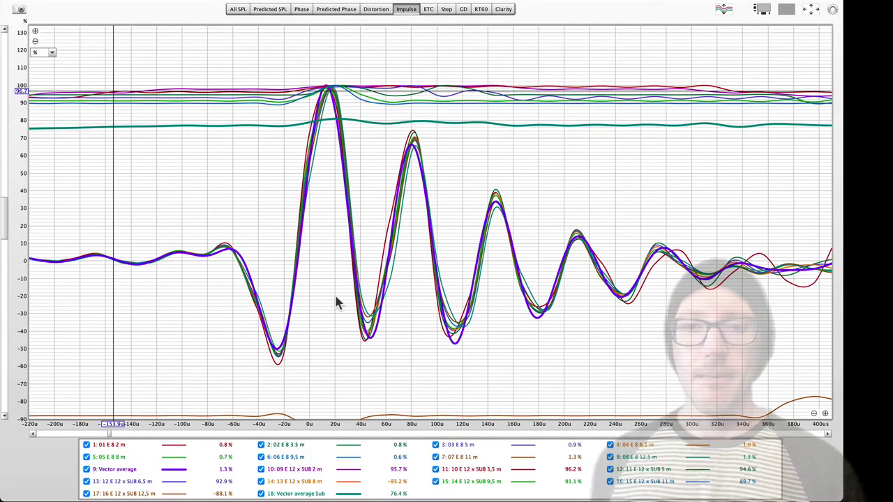
{"action": "left_click", "coordinate": [334, 11]}
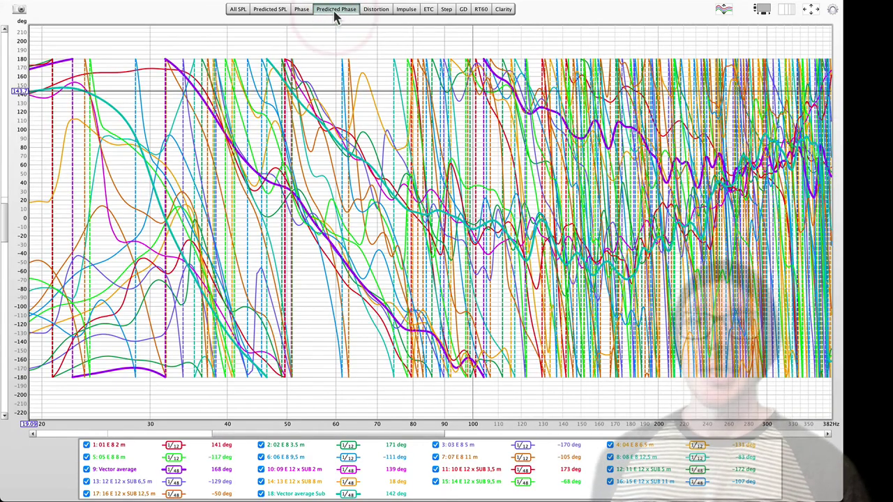
{"action": "right_click", "coordinate": [296, 464]}
{"action": "left_click", "coordinate": [320, 469]}
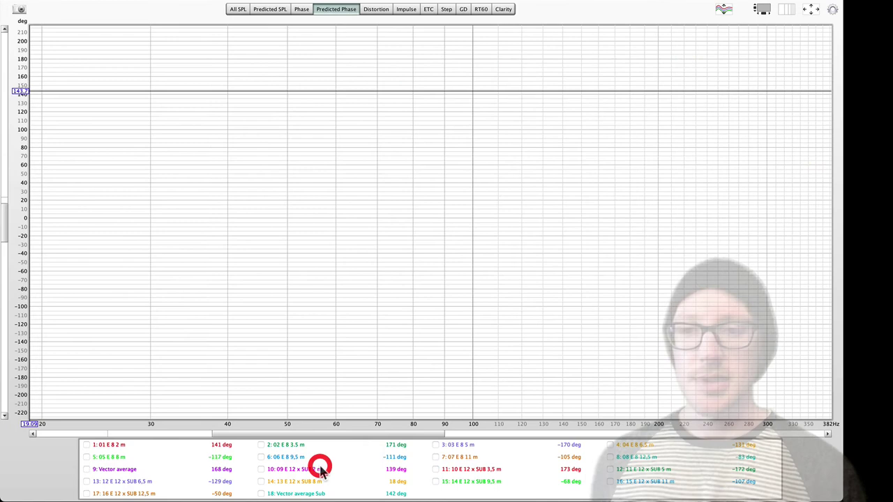
{"action": "left_click", "coordinate": [125, 471]}
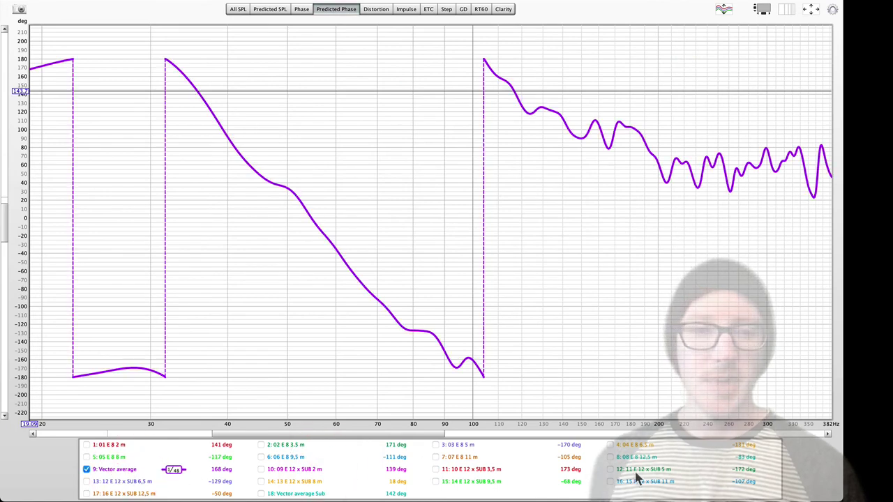
{"action": "left_click", "coordinate": [320, 494]}
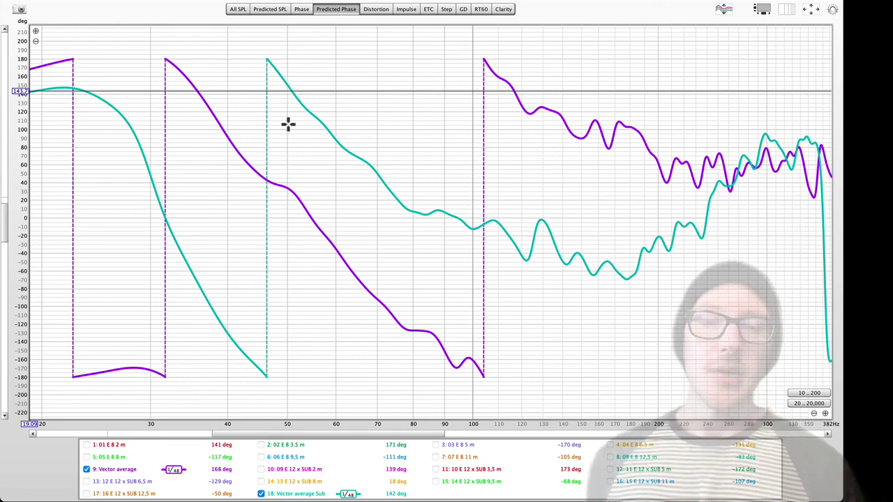
Step: Mark the downward slopes of both averaged phase traces between about 50 and 90 Hz with straight lines, and dismiss the annotations
{"action": "key", "text": "ctrl+alt+d"}
{"action": "key", "text": "super+BackSpace"}
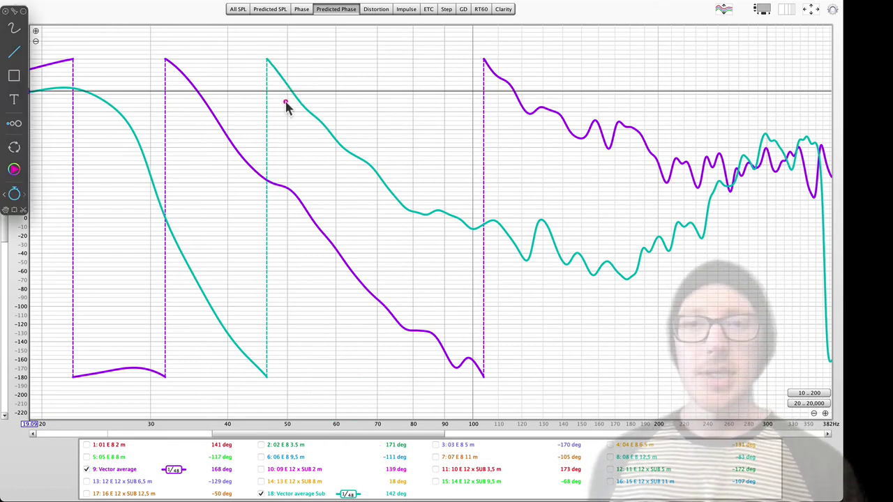
{"action": "mouse_move", "coordinate": [284, 79]}
{"action": "left_mouse_down"}
{"action": "mouse_move", "coordinate": [488, 214]}
{"action": "mouse_move", "coordinate": [432, 233]}
{"action": "left_mouse_up"}
{"action": "mouse_move", "coordinate": [275, 186]}
{"action": "left_mouse_down"}
{"action": "mouse_move", "coordinate": [458, 323]}
{"action": "mouse_move", "coordinate": [443, 359]}
{"action": "left_mouse_up"}
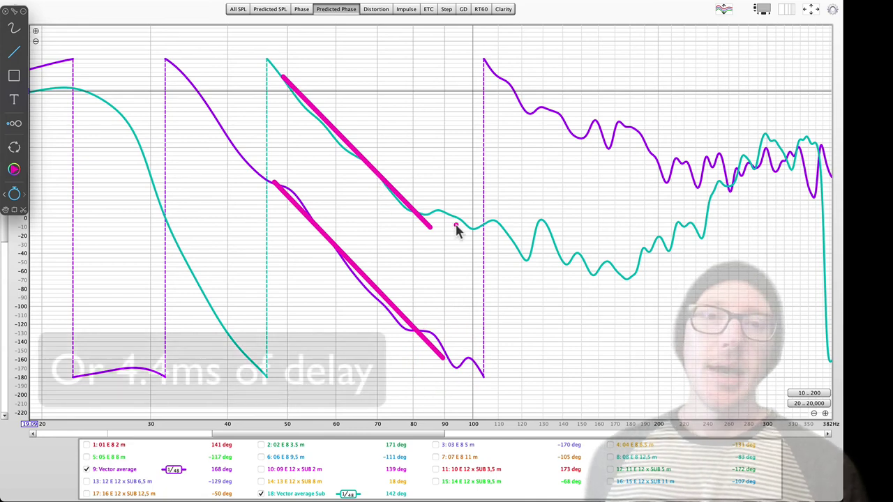
{"action": "key", "text": "Escape"}
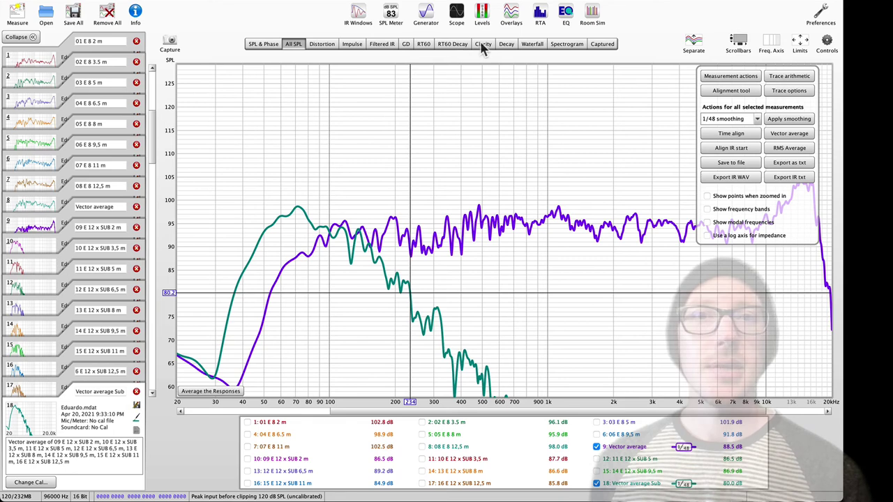
Step: Apply a 100 Hz 1/3-octave filter to the impulse responses of Vector average Sub and Vector average
{"action": "left_click", "coordinate": [383, 46]}
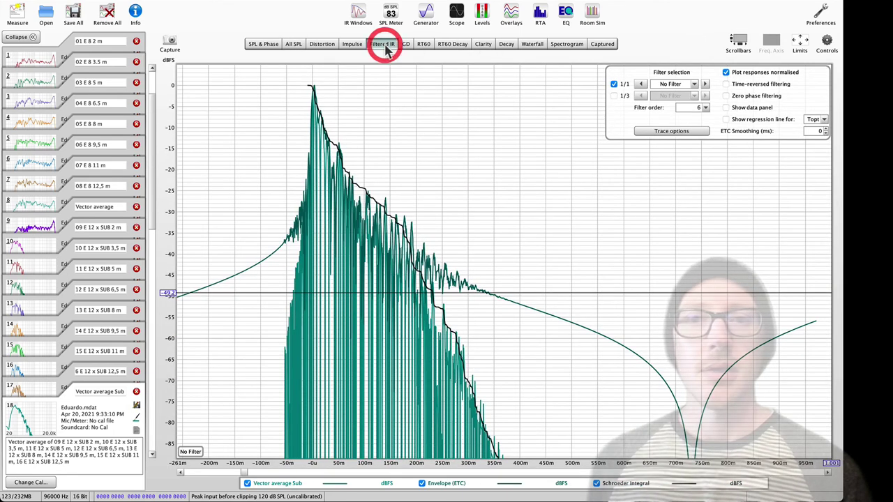
{"action": "left_click", "coordinate": [614, 96]}
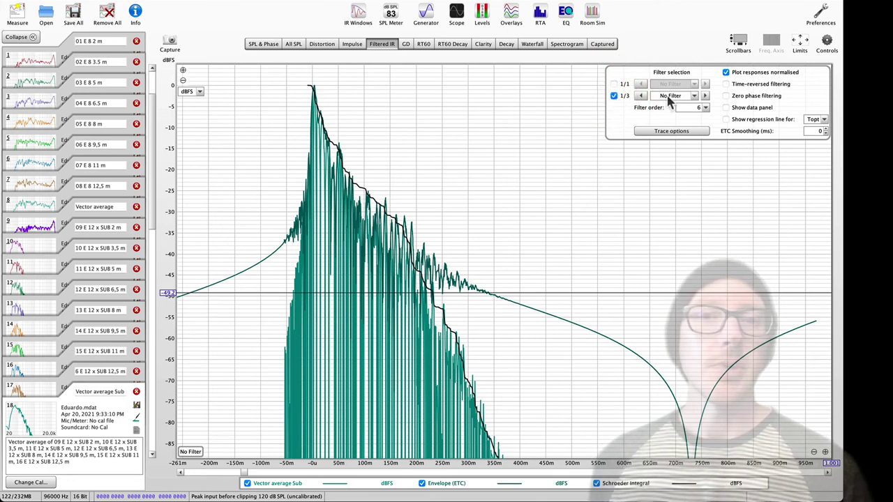
{"action": "left_click", "coordinate": [669, 98]}
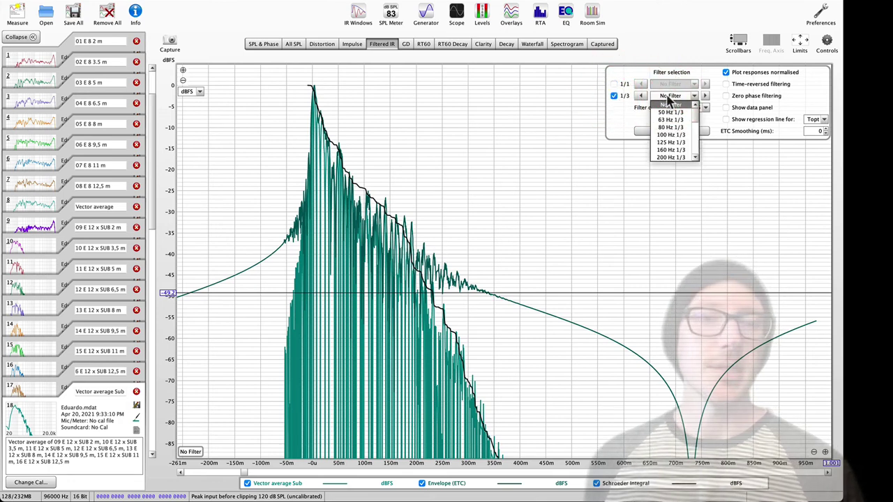
{"action": "left_click", "coordinate": [670, 136]}
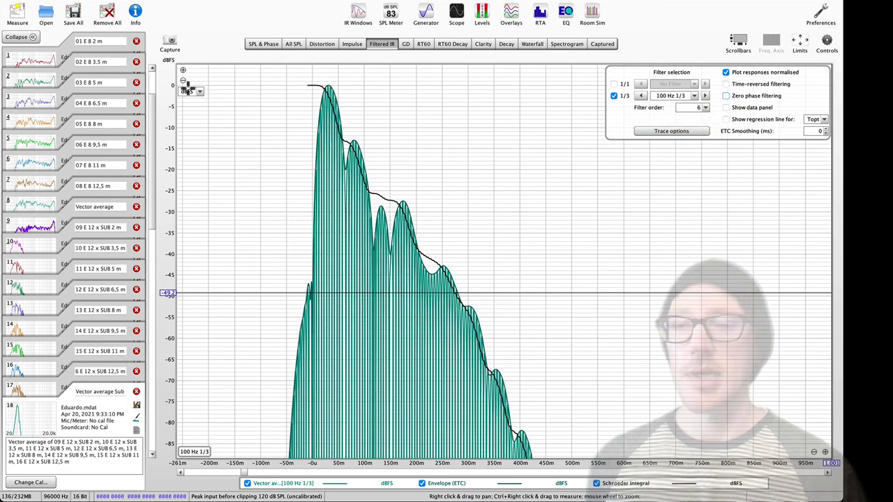
{"action": "left_click", "coordinate": [68, 220]}
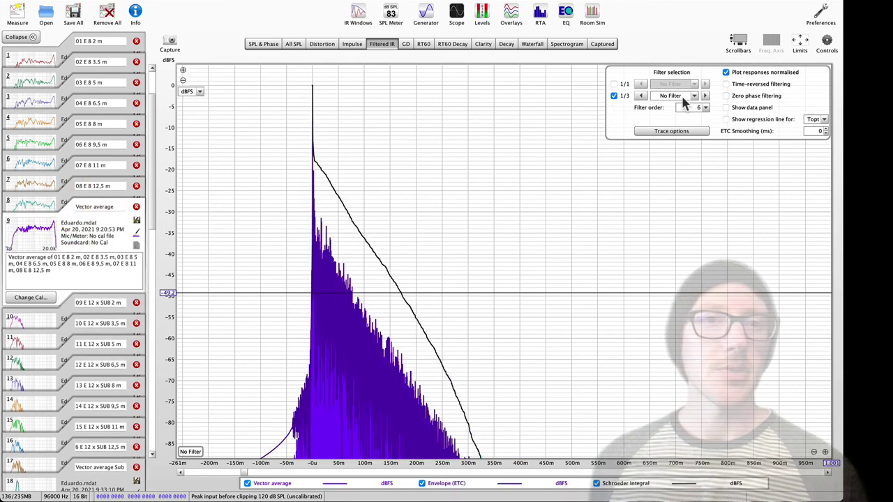
{"action": "left_click", "coordinate": [683, 97]}
{"action": "left_click", "coordinate": [675, 135]}
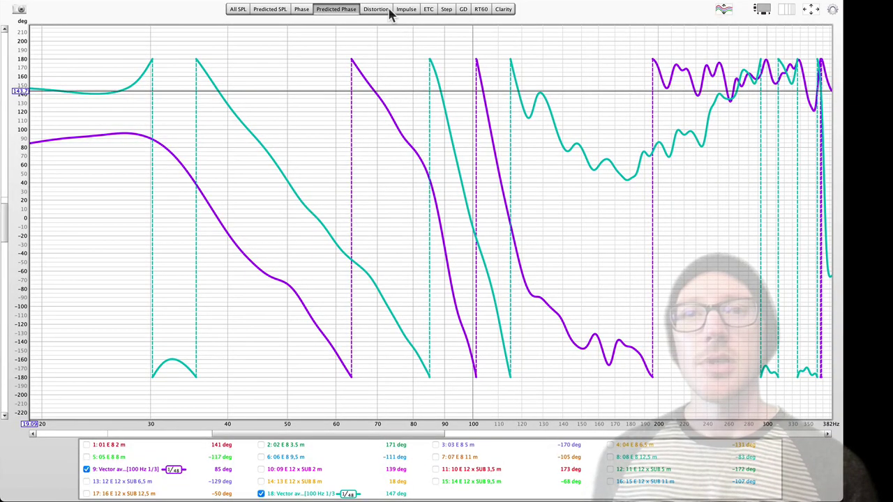
Step: Show only the 100 Hz filtered Vector average and Vector average Sub traces on the Impulse overlay graph
{"action": "left_click", "coordinate": [406, 10]}
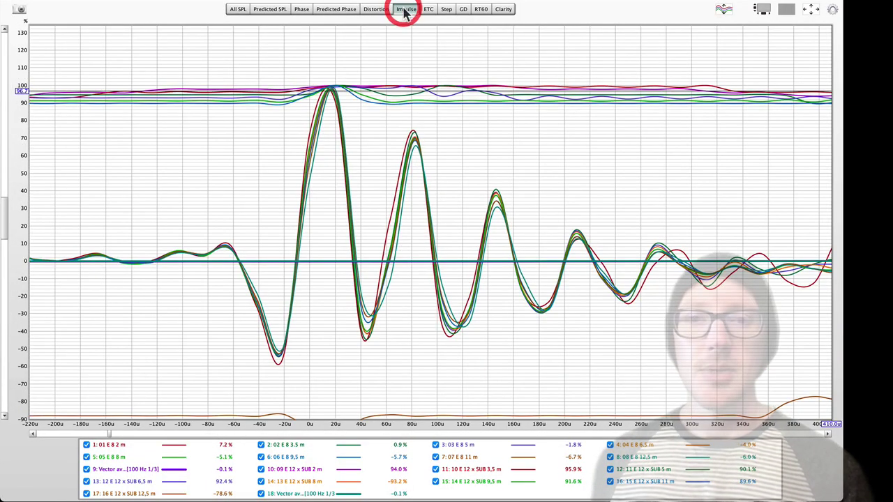
{"action": "right_click", "coordinate": [290, 465]}
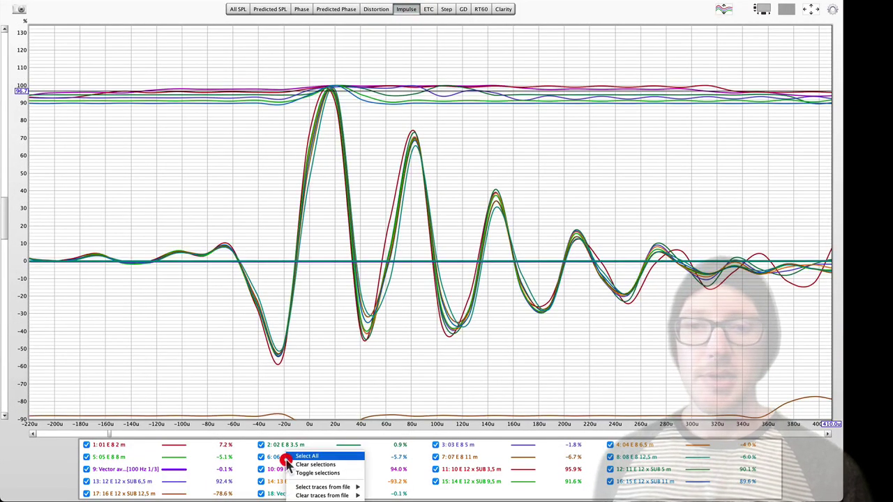
{"action": "left_click", "coordinate": [305, 465]}
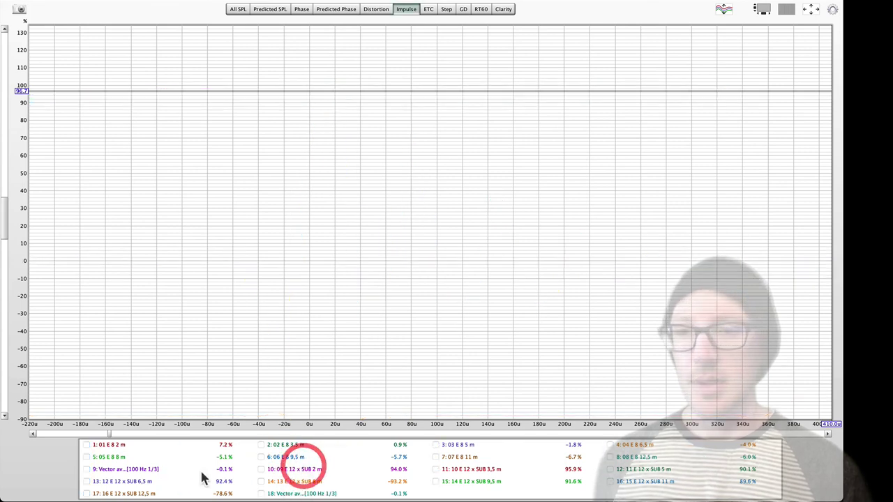
{"action": "left_click", "coordinate": [143, 473]}
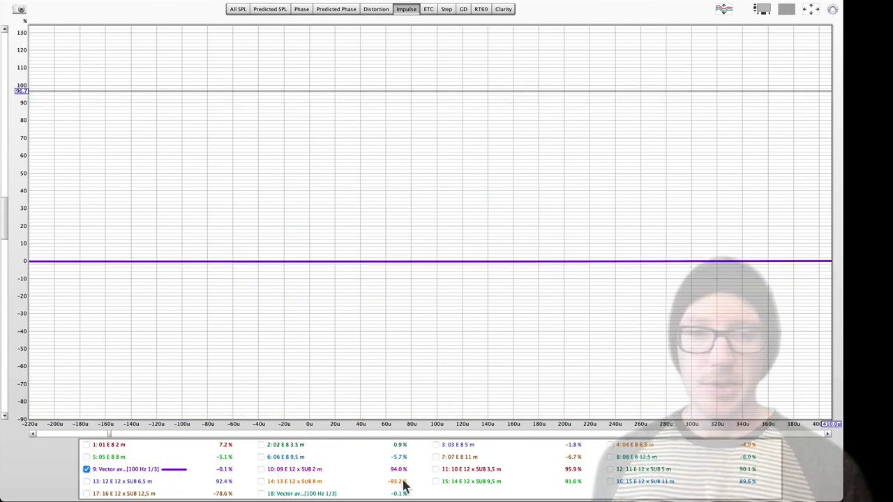
{"action": "left_click", "coordinate": [294, 495]}
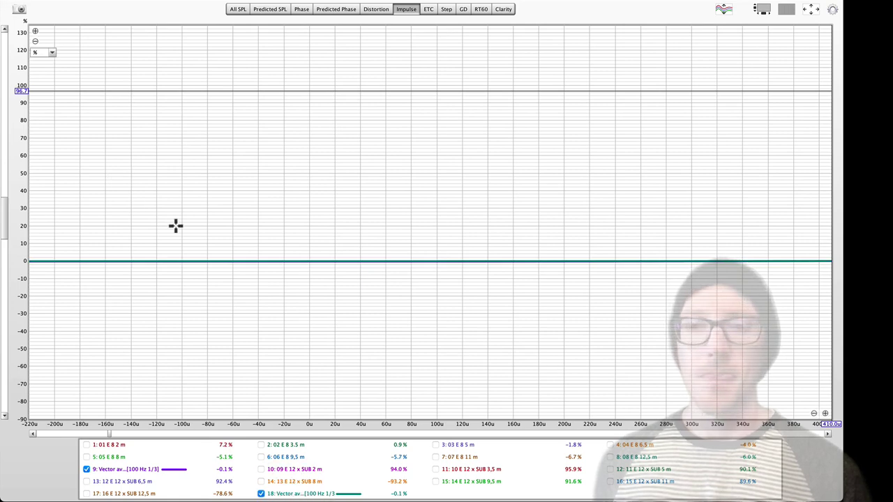
Step: Fit the impulse graph's axes to the data and frame the full height of both averaged impulse responses around their main oscillations
{"action": "left_click", "coordinate": [809, 9]}
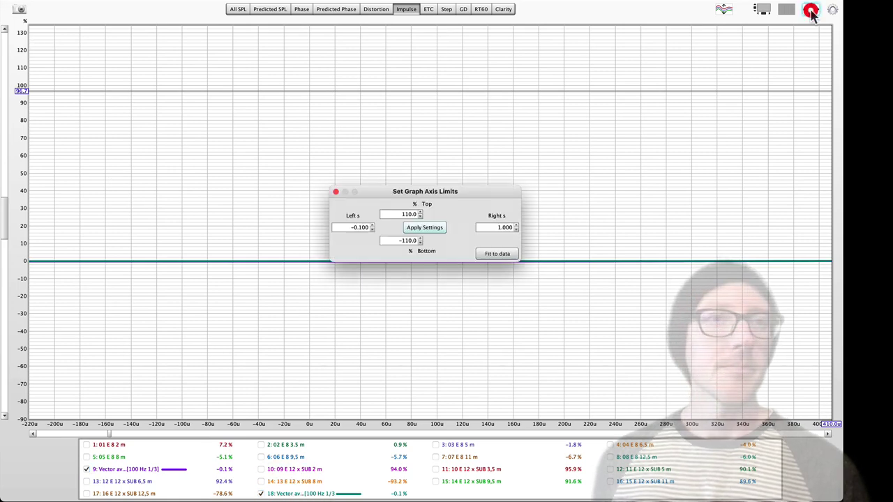
{"action": "left_click", "coordinate": [505, 256]}
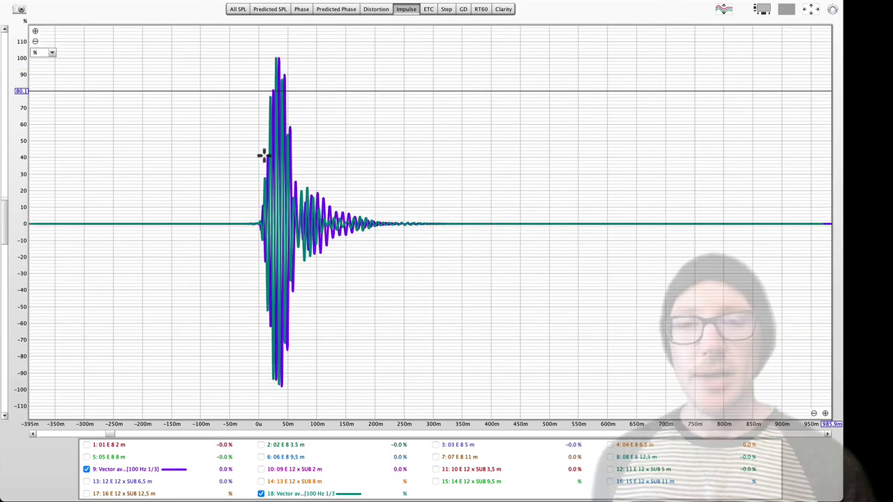
{"action": "scroll", "coordinate": [252, 171], "scroll_direction": "up", "scroll_amount": 1}
{"action": "scroll", "coordinate": [253, 171], "scroll_direction": "up", "scroll_amount": 5}
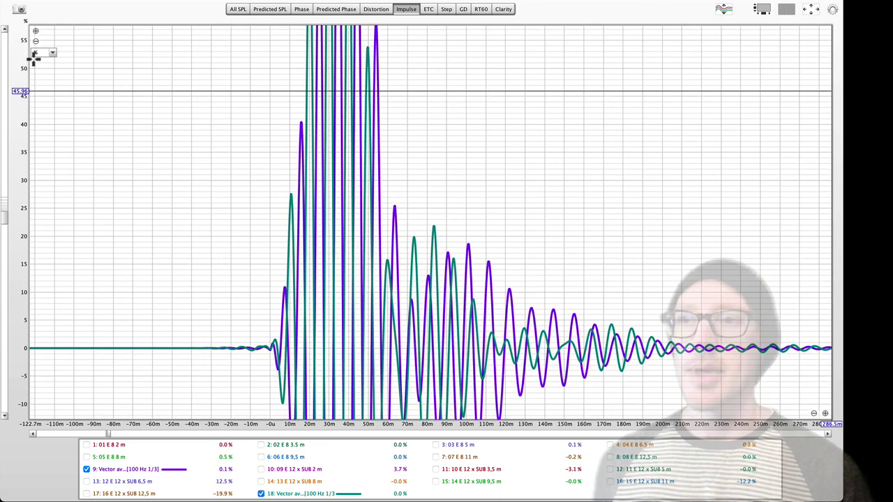
{"action": "left_click", "coordinate": [36, 41]}
{"action": "left_click", "coordinate": [35, 41]}
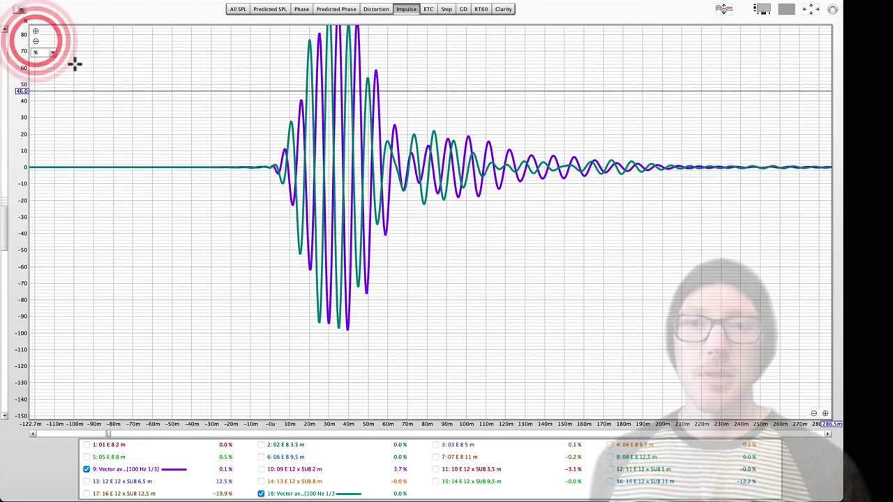
{"action": "left_click_drag", "start_coordinate": [221, 104], "coordinate": [223, 175]}
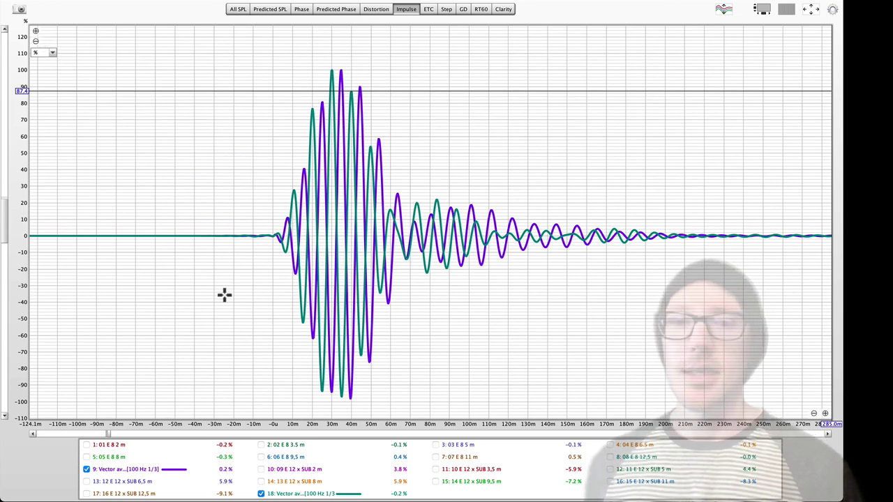
Step: Expand the impulse graph's time axis to about 22–204 ms to compare the offset between the main and sub peaks
{"action": "left_click", "coordinate": [825, 413]}
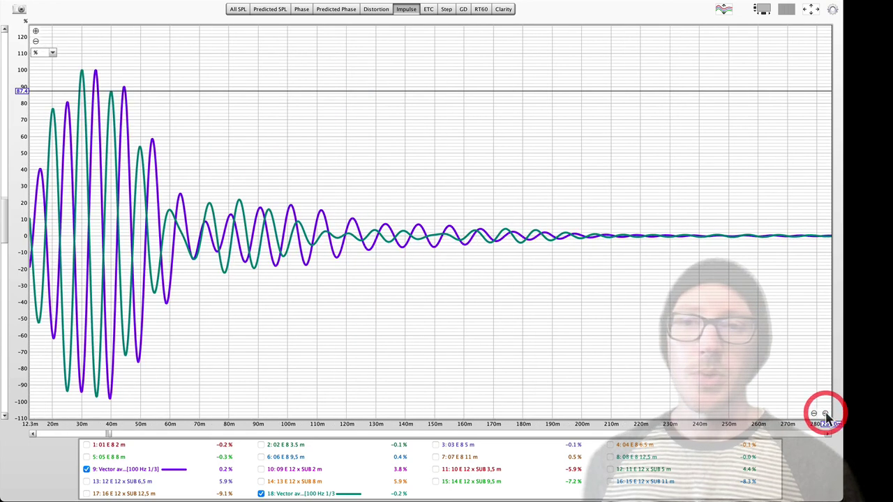
{"action": "left_click", "coordinate": [824, 414]}
{"action": "scroll", "coordinate": [170, 328], "scroll_direction": "left", "scroll_amount": 10}
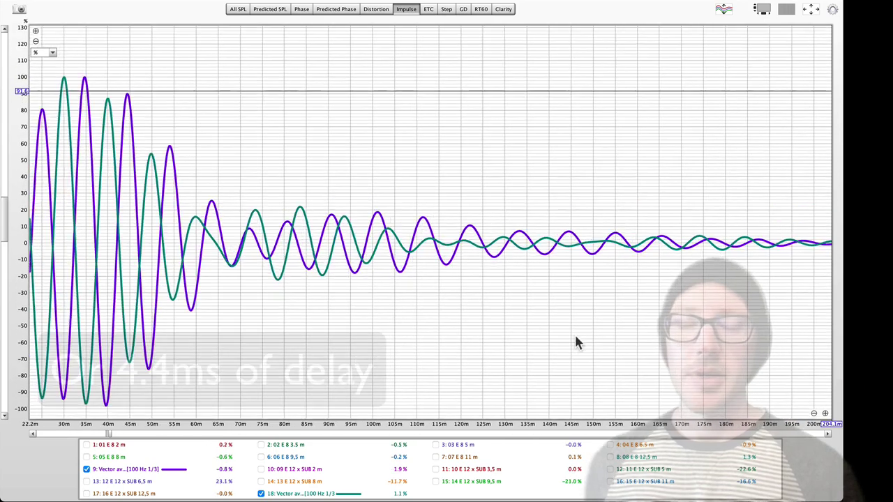